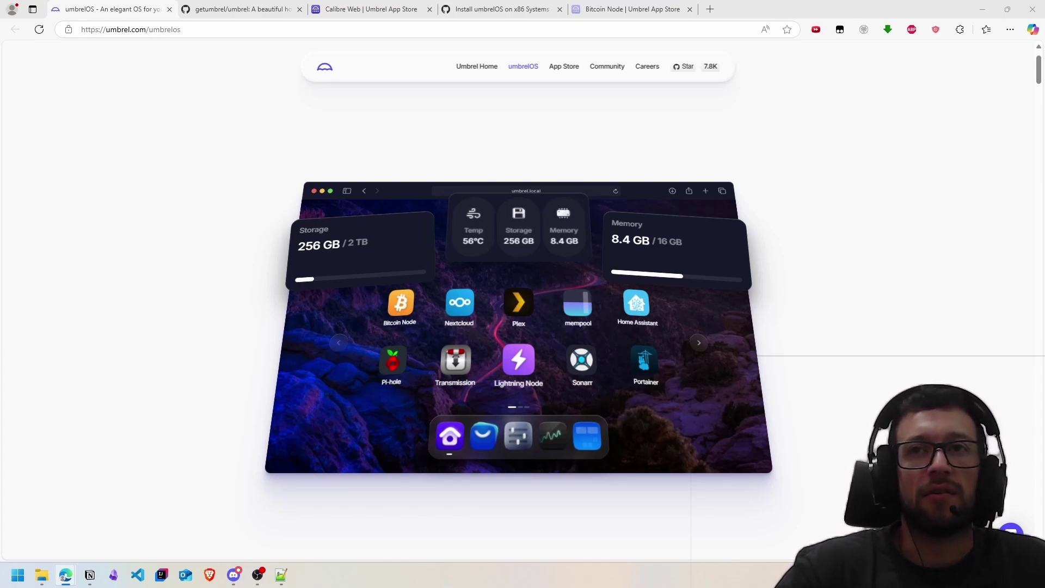
- Switch to the getumbrel/umbrel README and read the Calibre Web, Nextcloud, Immich, PhotoPrism, SyncThing and Vaultwarden entries
key(ctrl+Tab)
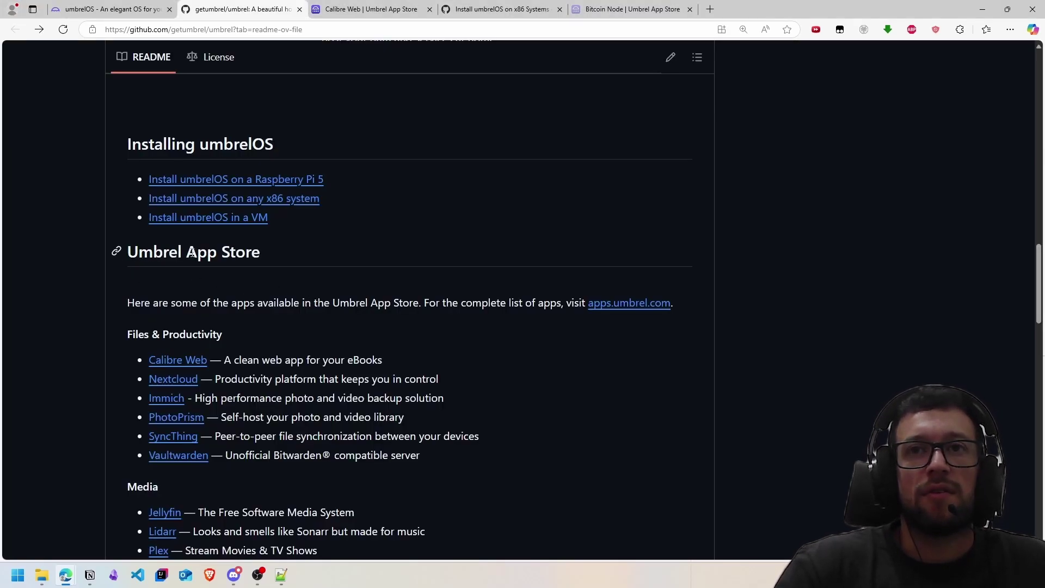
drag(188, 251, 252, 275)
scroll(252, 275, down, 3)
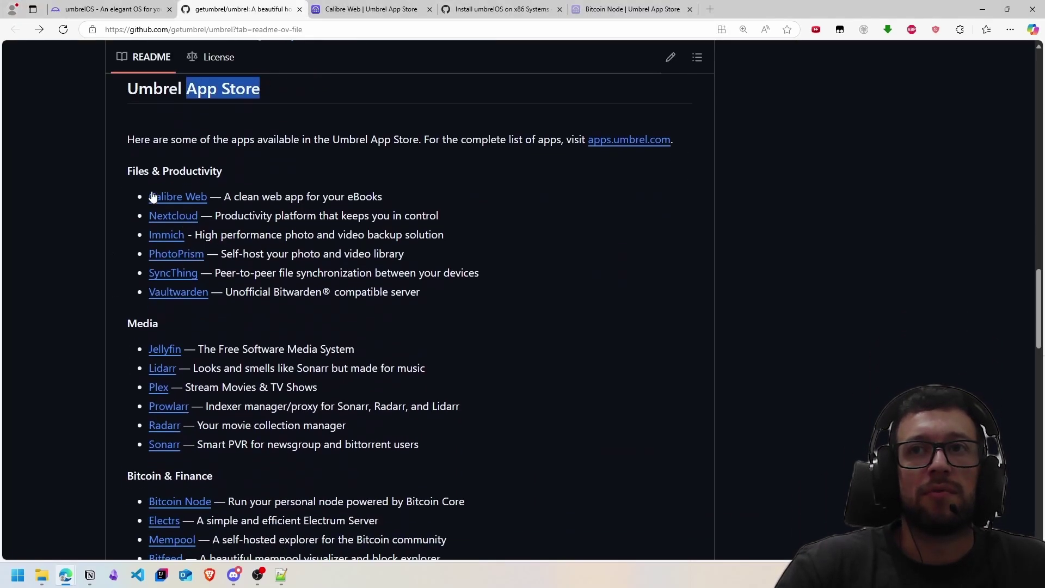
mouse_move(384, 199)
mouse_down()
mouse_move(227, 198)
mouse_move(375, 200)
mouse_up()
click(220, 198)
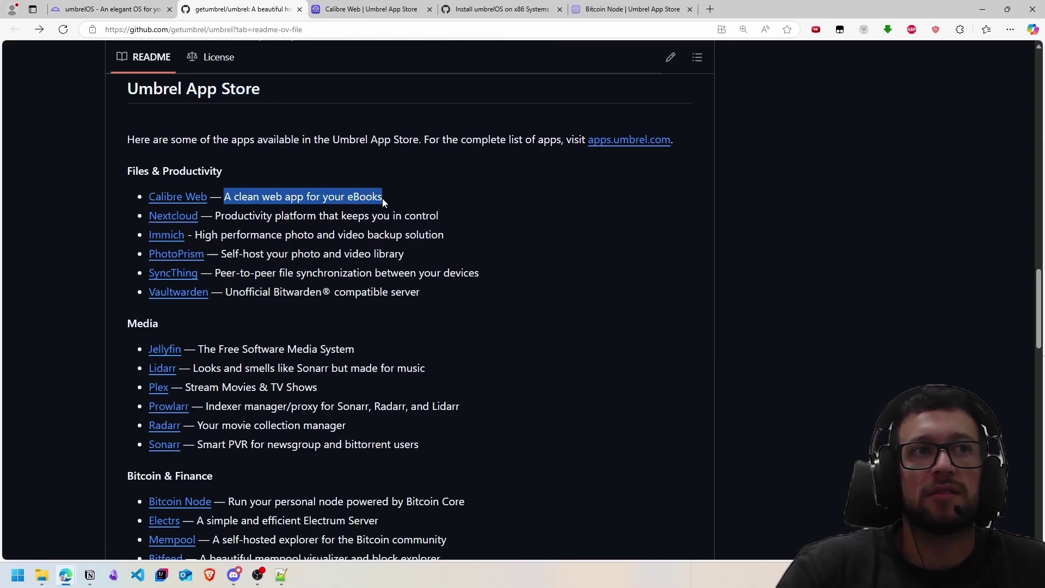
drag(440, 216, 218, 216)
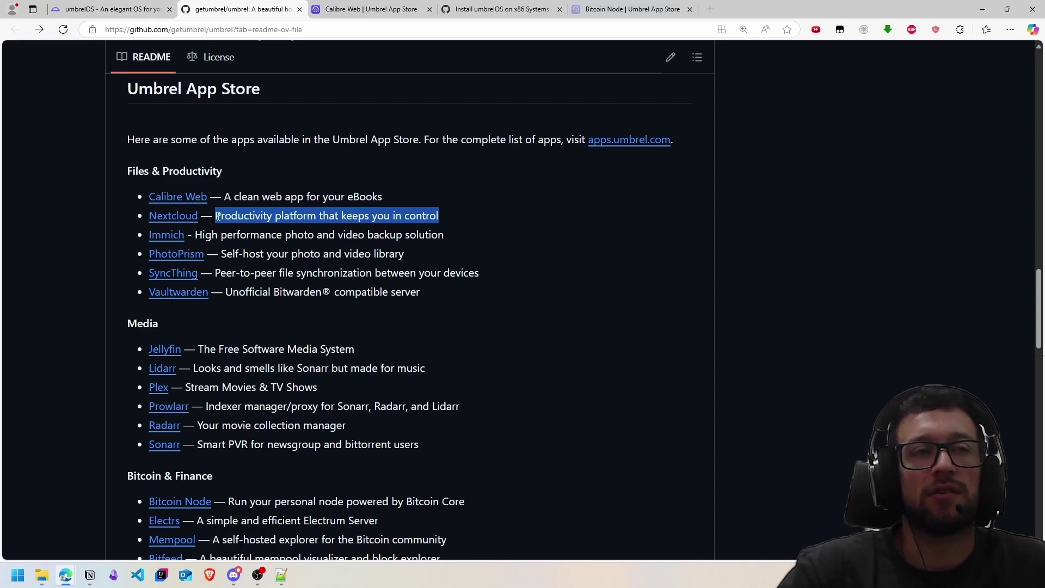
drag(196, 235, 444, 236)
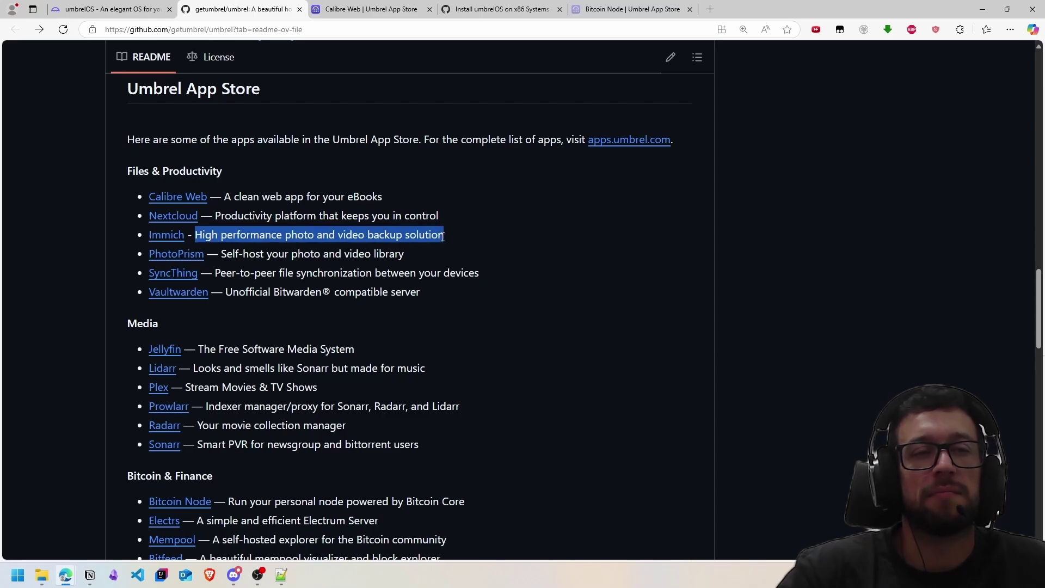
drag(222, 253, 407, 256)
click(357, 258)
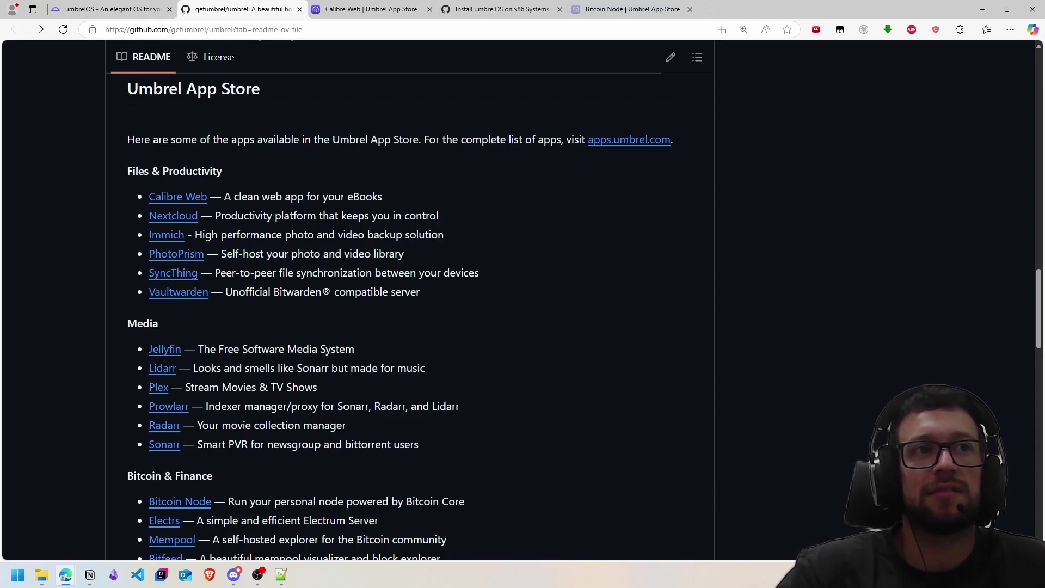
drag(215, 273, 480, 275)
click(297, 278)
drag(227, 292, 423, 294)
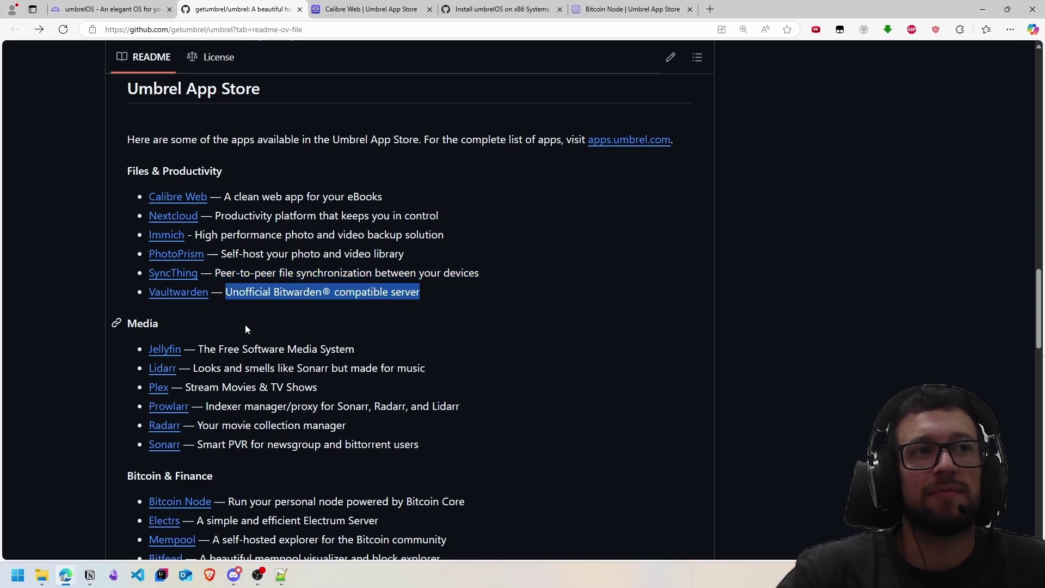
- Continue through the Jellyfin, Lidarr and Plex entries down to the Bitcoin & Finance heading
scroll(200, 247, down, 2)
drag(197, 240, 356, 243)
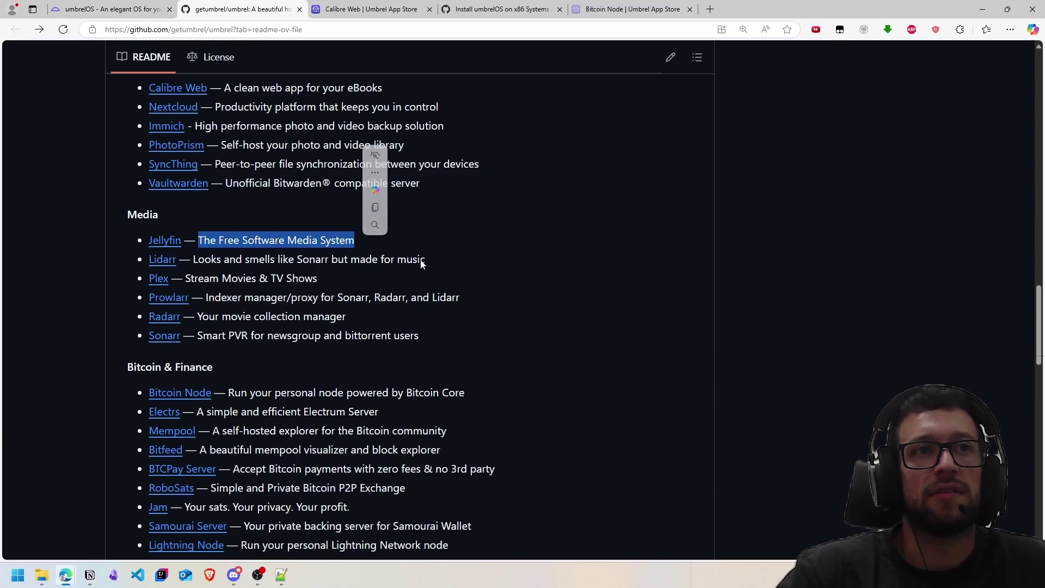
drag(424, 259, 195, 261)
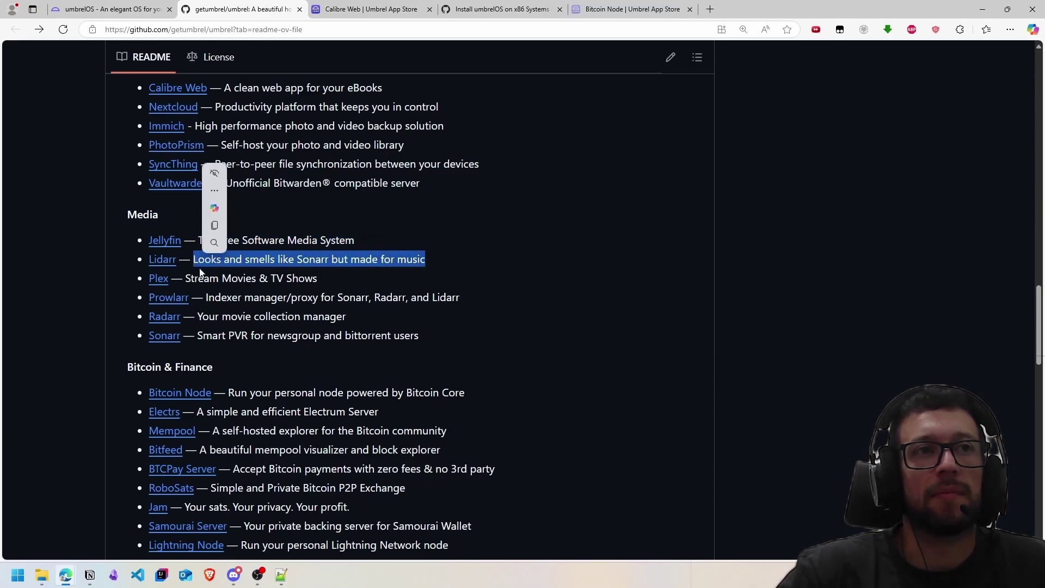
click(201, 269)
drag(187, 280, 318, 279)
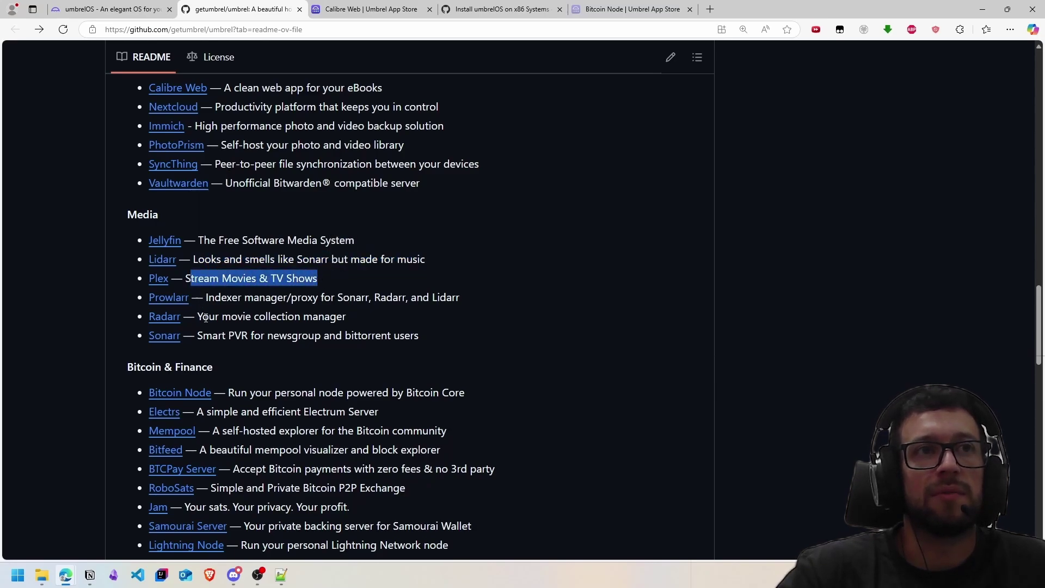
scroll(206, 319, down, 4)
drag(119, 152, 143, 57)
click(256, 234)
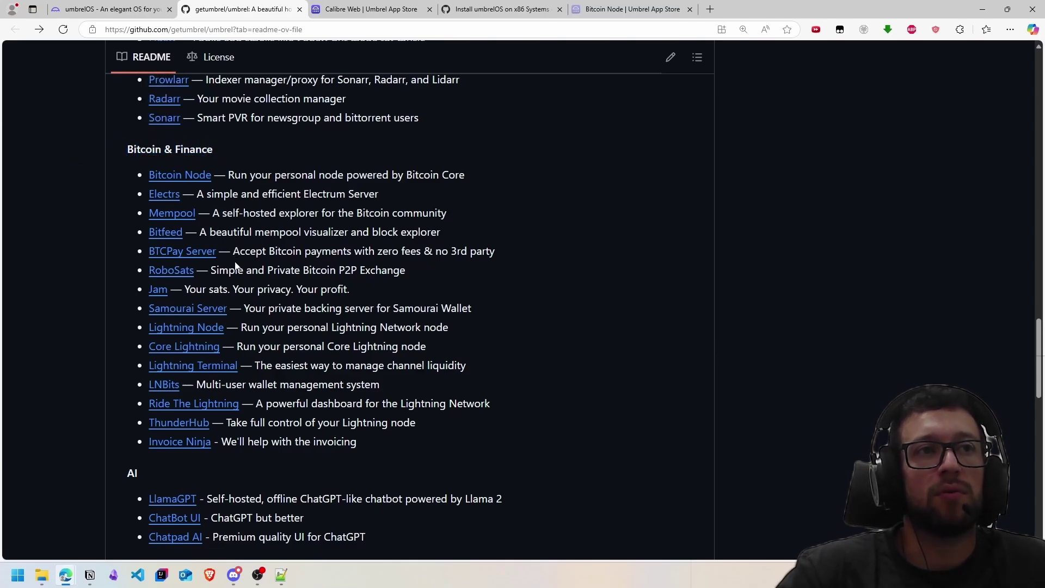
scroll(220, 290, down, 1)
drag(227, 273, 156, 273)
drag(215, 120, 150, 121)
middle_click(304, 279)
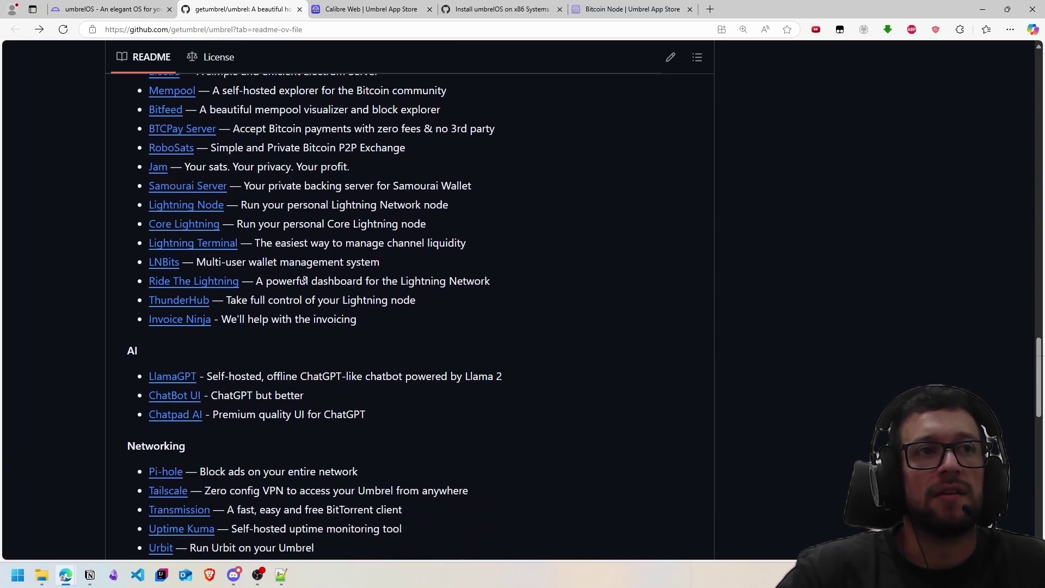
click(186, 297)
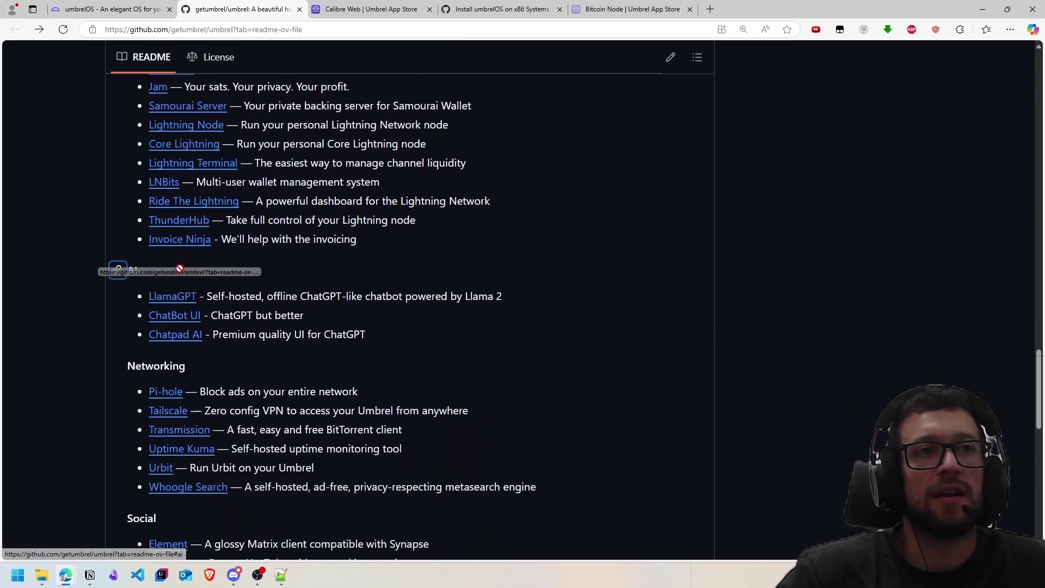
drag(209, 295, 502, 298)
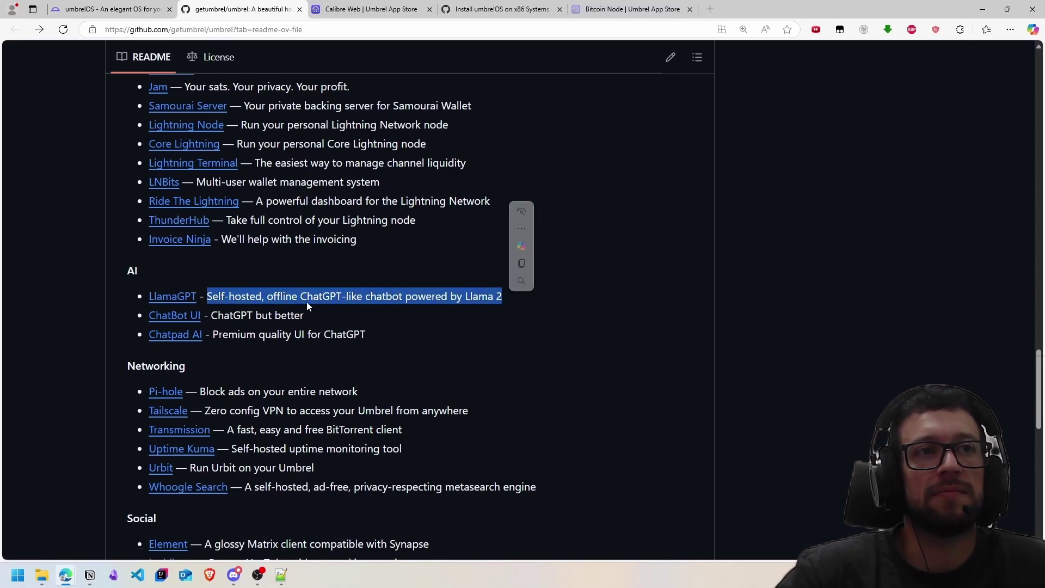
scroll(301, 325, up, 1)
scroll(273, 271, down, 2)
drag(303, 262, 211, 261)
drag(377, 285, 212, 283)
scroll(266, 320, down, 1)
scroll(267, 320, down, 1)
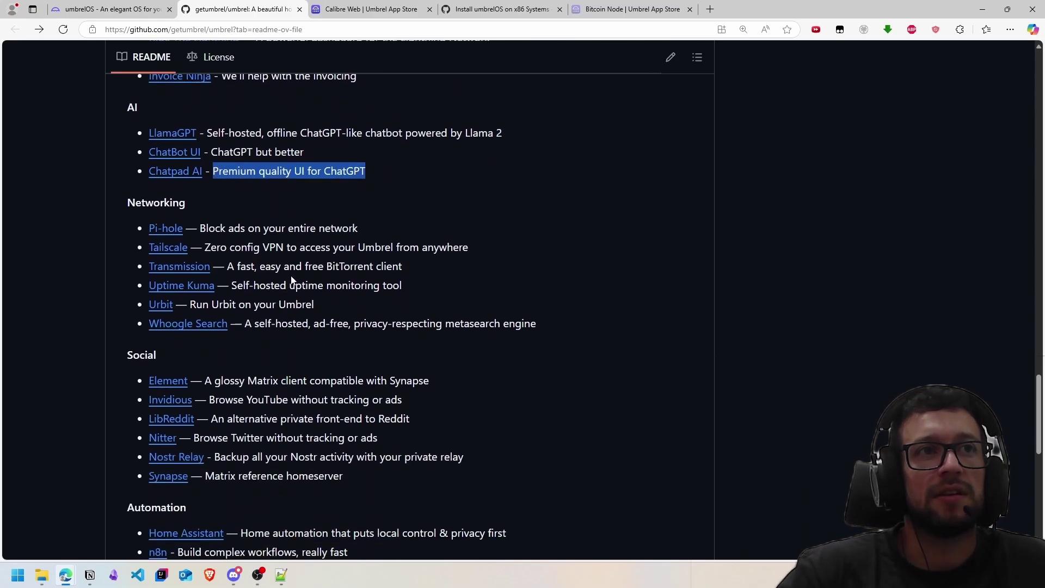
scroll(245, 185, down, 1)
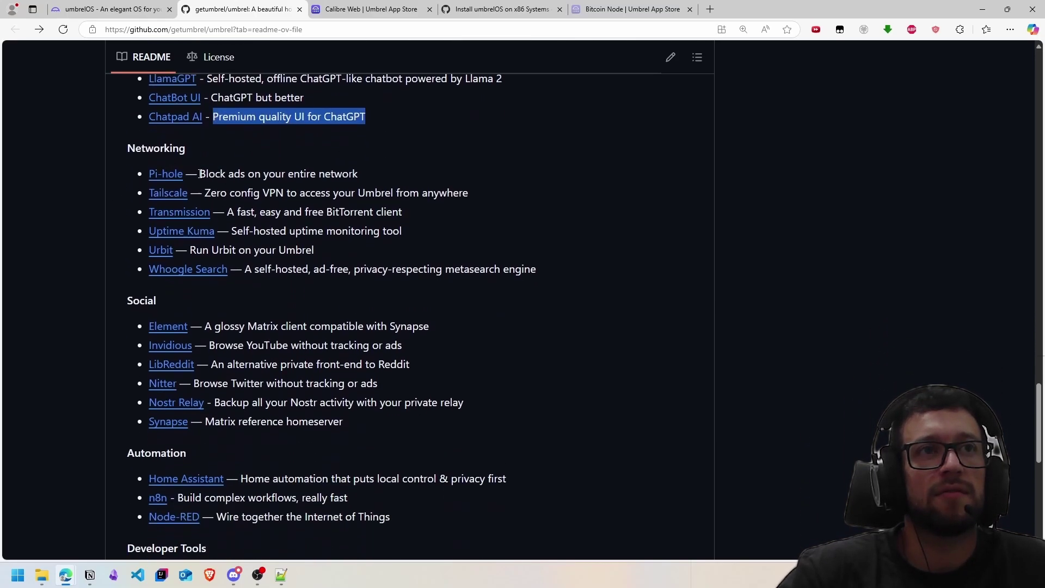
drag(200, 175, 358, 177)
drag(205, 193, 446, 195)
drag(228, 213, 419, 217)
mouse_move(241, 231)
mouse_down()
mouse_move(424, 235)
mouse_move(232, 231)
mouse_up()
click(354, 231)
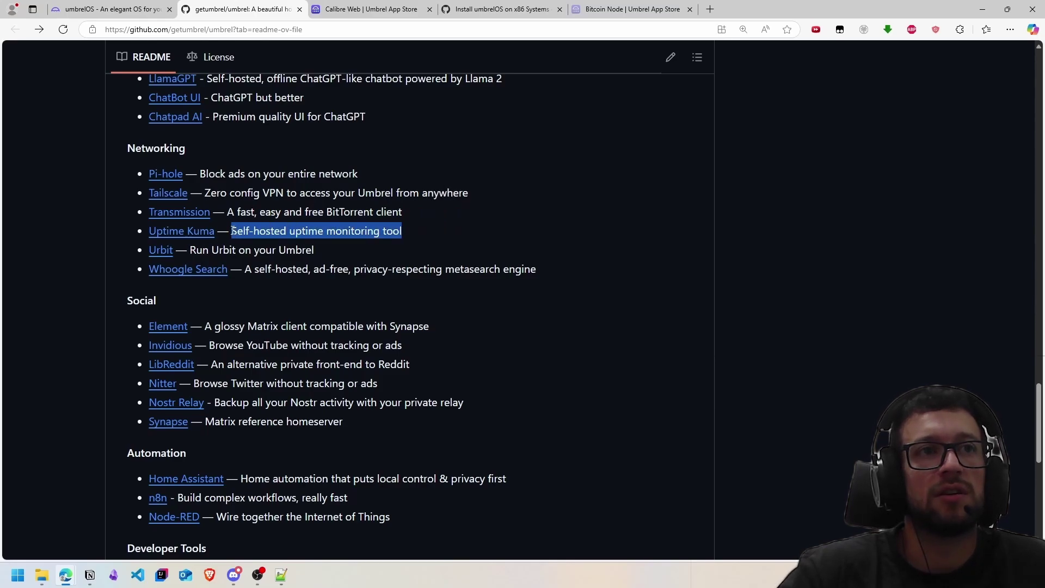
click(401, 232)
drag(401, 232, 126, 230)
click(343, 256)
drag(544, 271, 308, 270)
scroll(269, 289, down, 2)
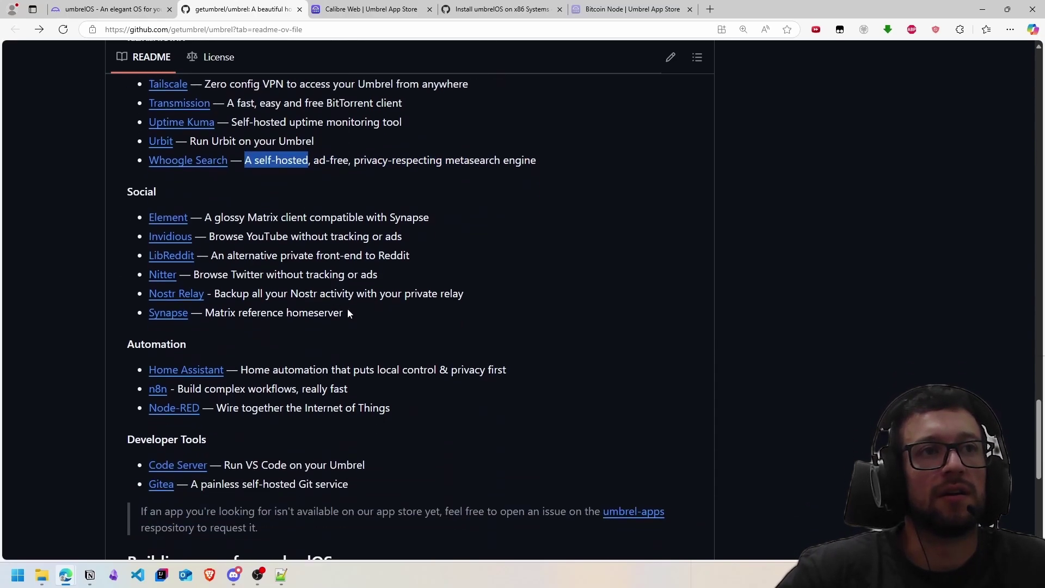
drag(347, 313, 126, 206)
click(126, 206)
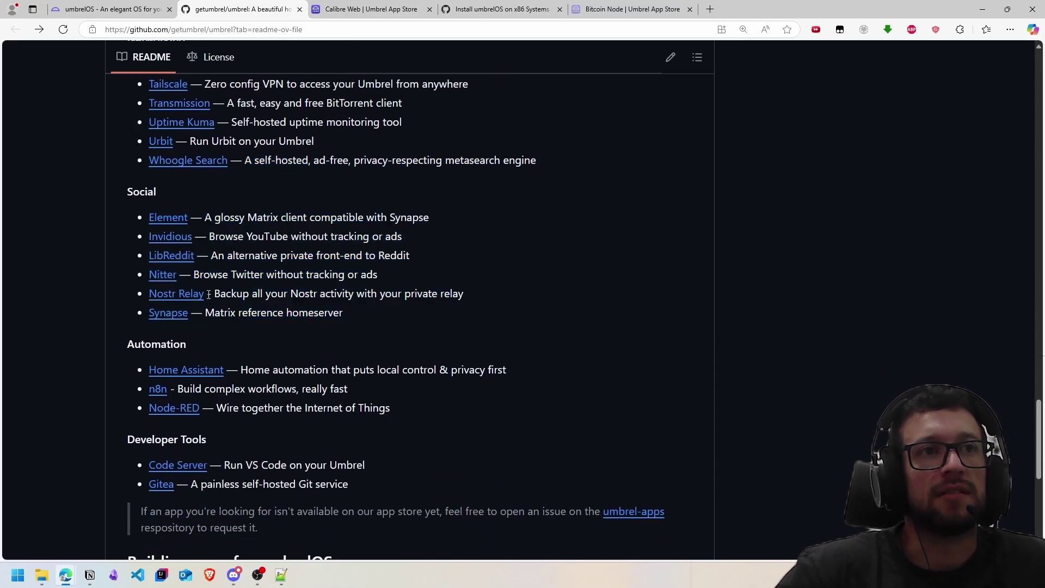
drag(209, 295, 148, 296)
click(264, 276)
scroll(180, 239, down, 2)
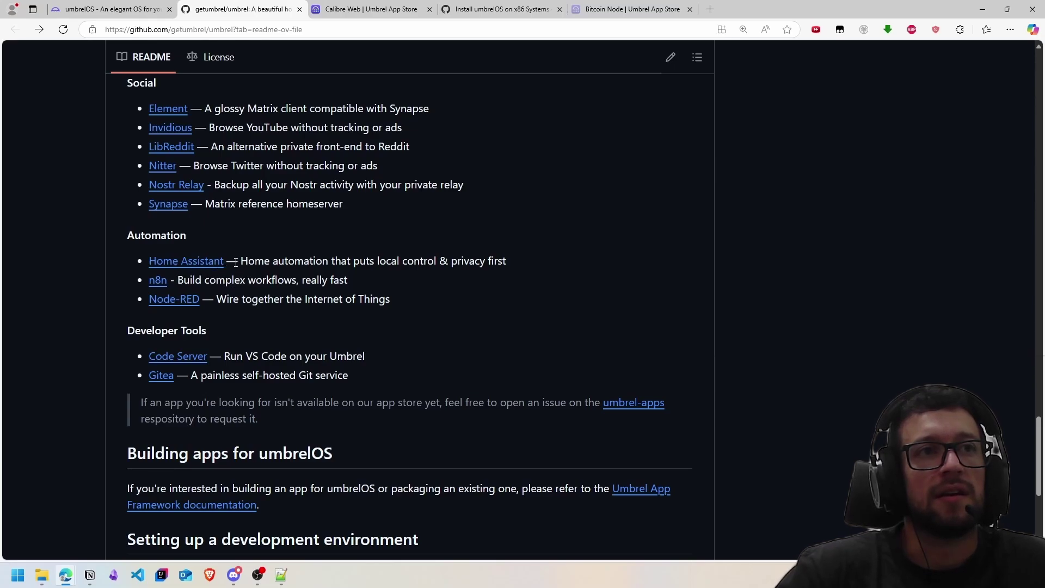
drag(245, 262, 517, 264)
click(197, 279)
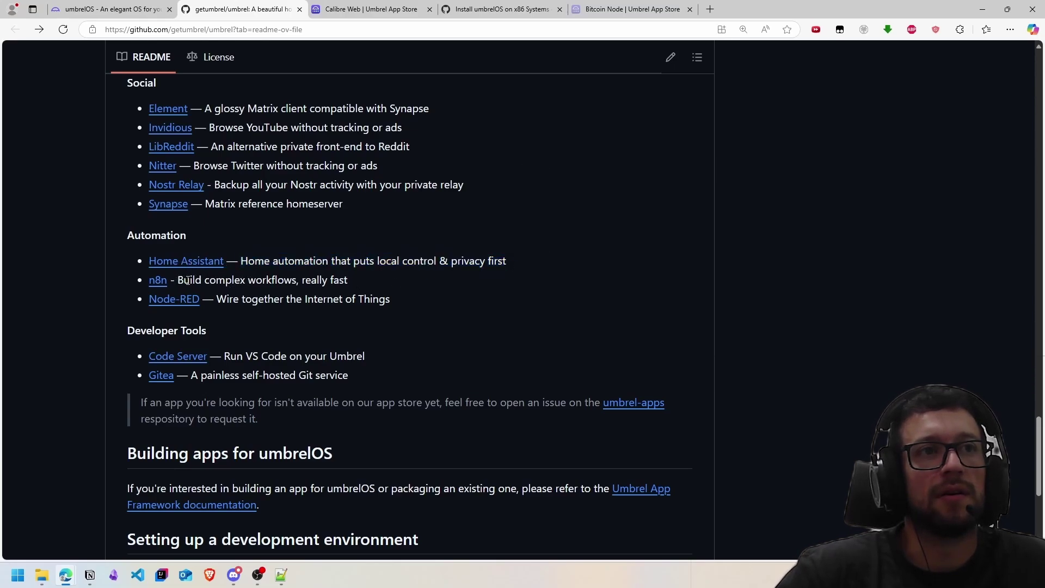
drag(179, 280, 363, 280)
click(321, 282)
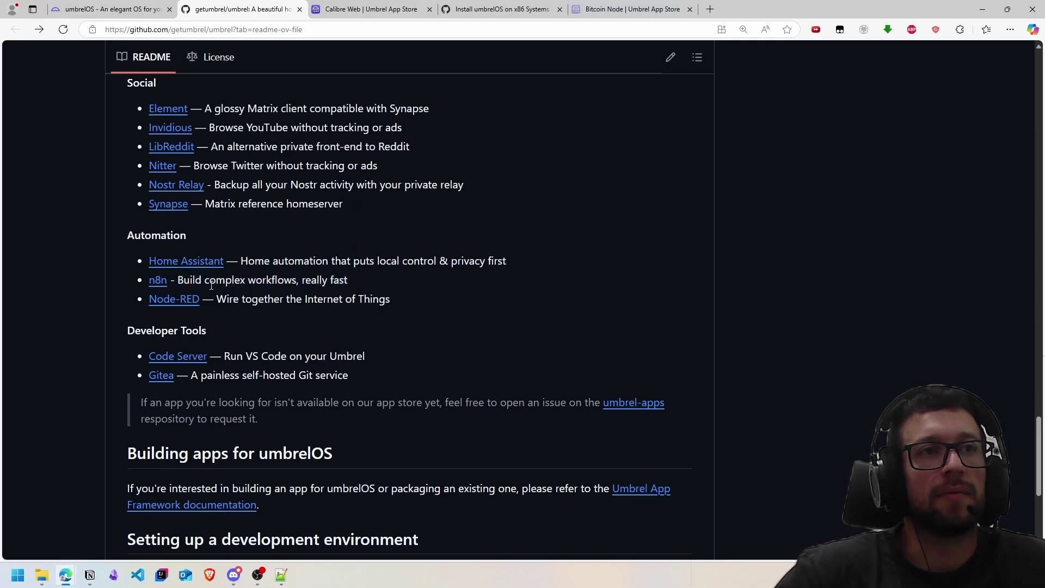
drag(177, 281, 321, 280)
click(321, 325)
scroll(235, 312, down, 2)
drag(225, 258, 358, 249)
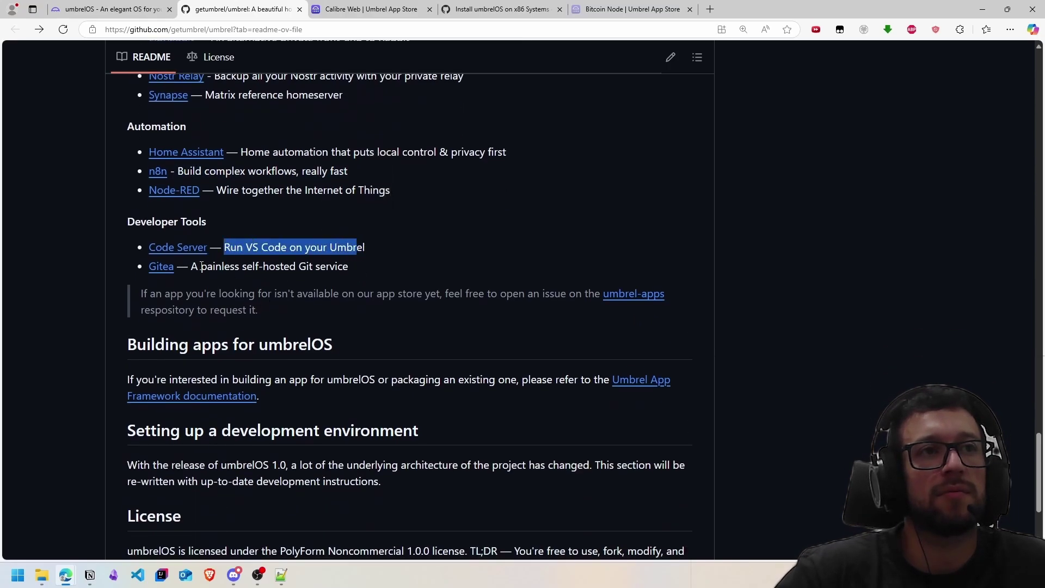
drag(191, 266, 349, 269)
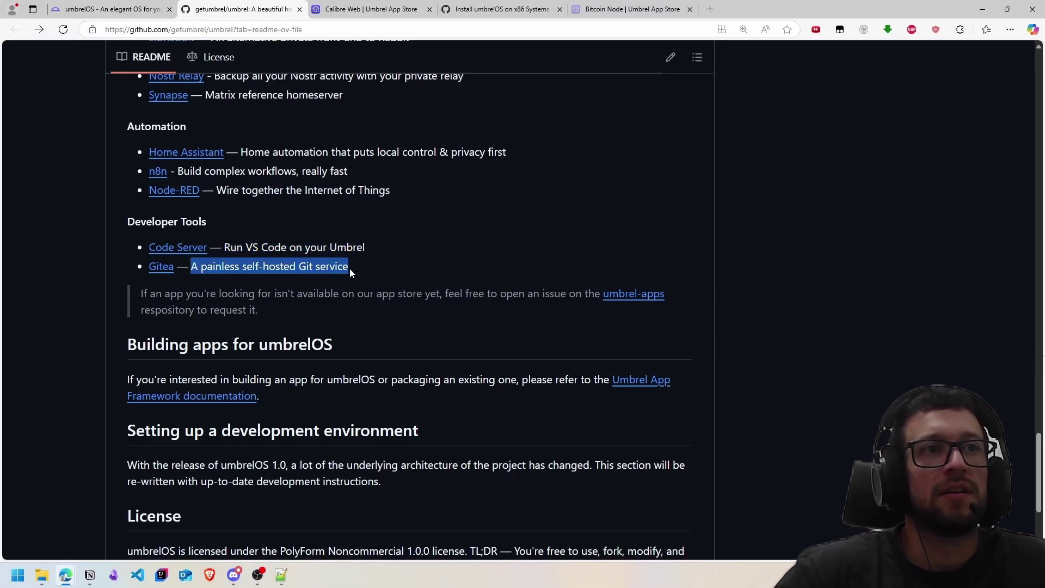
drag(349, 267, 299, 267)
click(262, 261)
scroll(281, 326, down, 3)
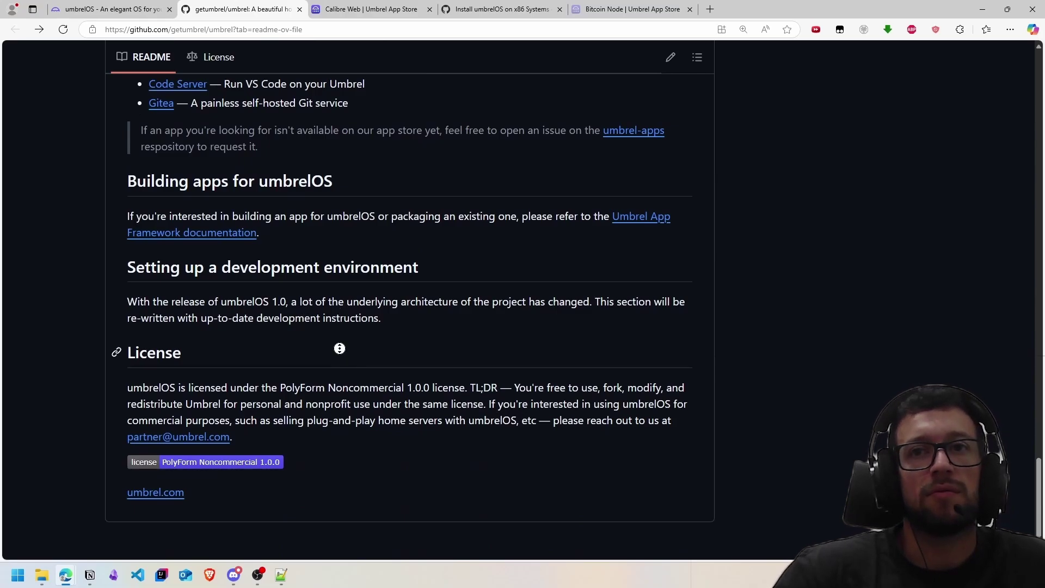
- From the Installing umbrelOS section, open the 'Install umbrelOS on any x86 system' wiki guide
scroll(338, 345, up, 10)
scroll(347, 204, up, 15)
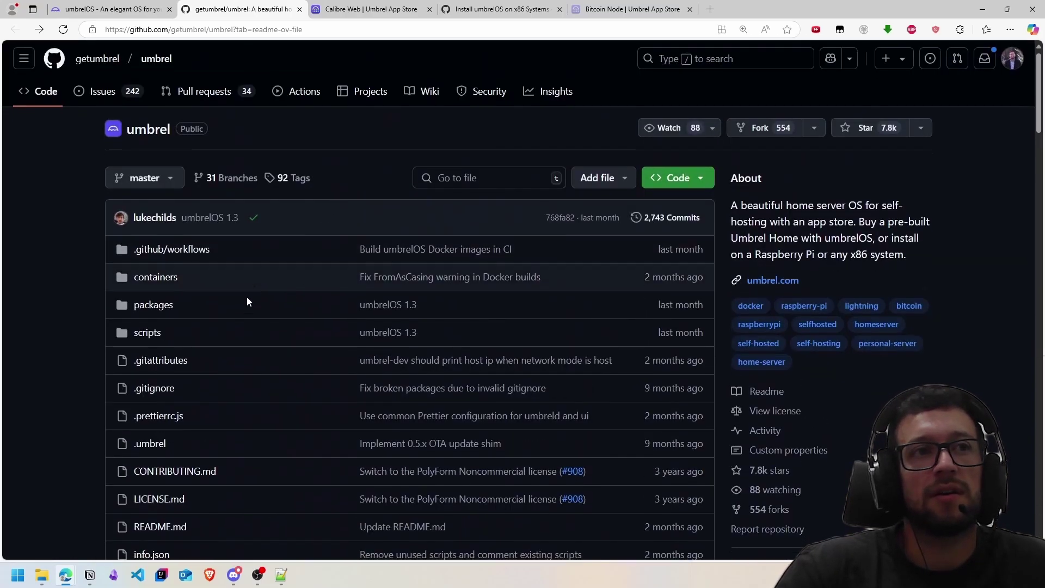
scroll(240, 301, down, 6)
scroll(51, 321, down, 12)
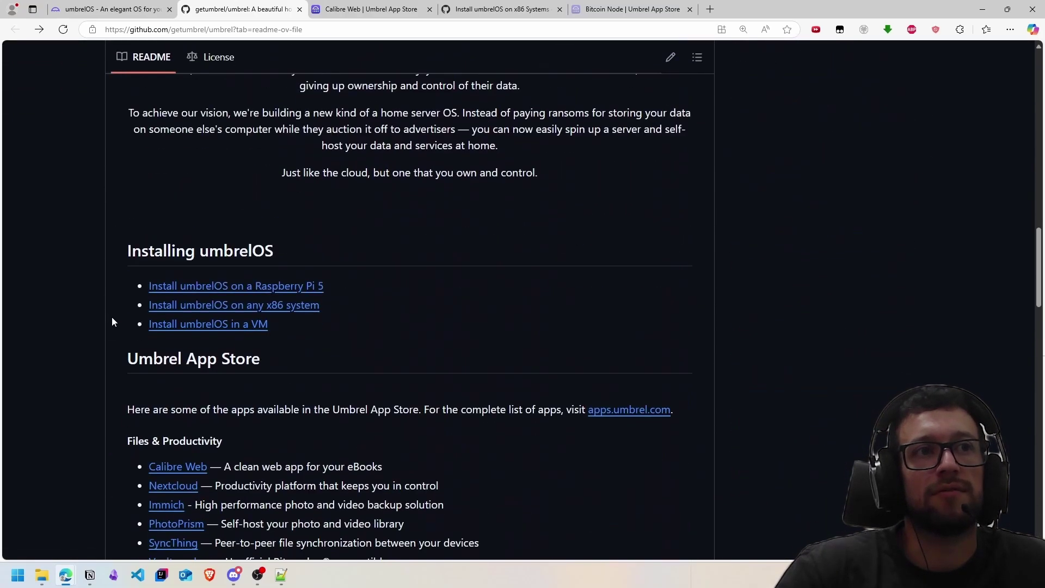
click(303, 310)
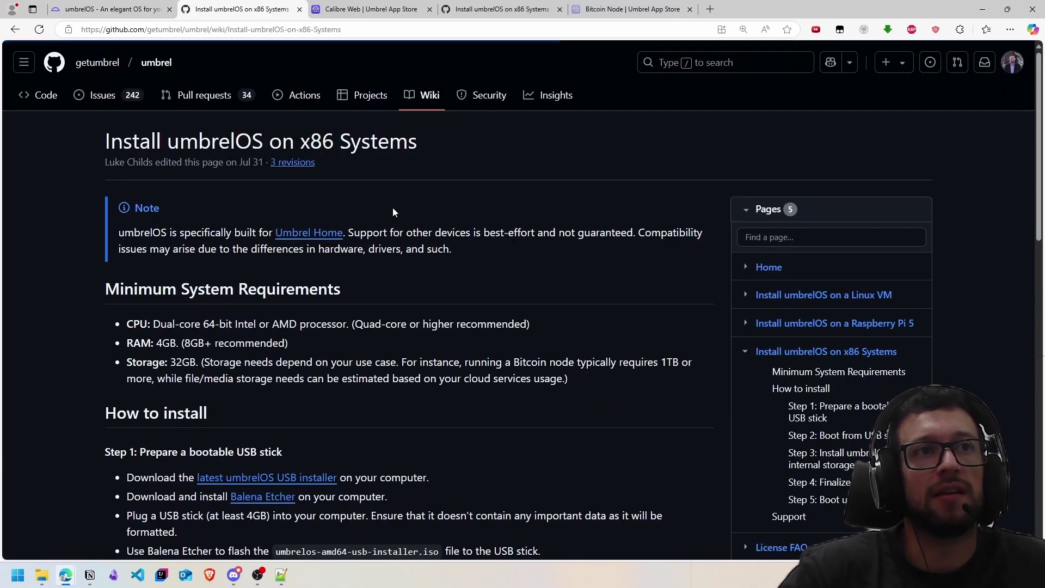
scroll(130, 293, down, 1)
scroll(130, 293, down, 1)
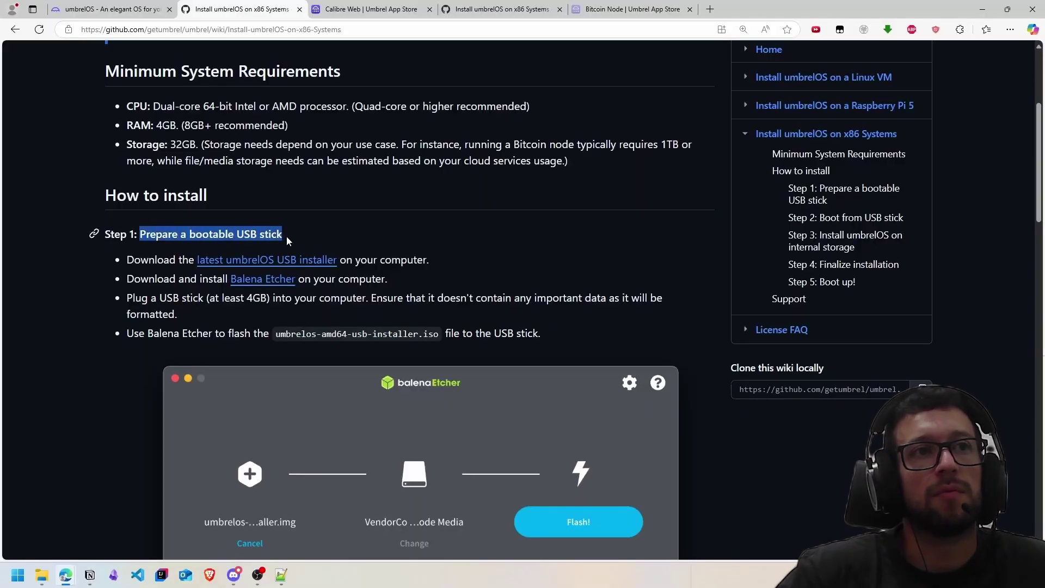
- Review the Step 1 bullets on the installer download, Balena Etcher, stick size and formatting warning, then switch to the Umbrel OS folder
drag(127, 259, 436, 260)
drag(127, 282, 392, 283)
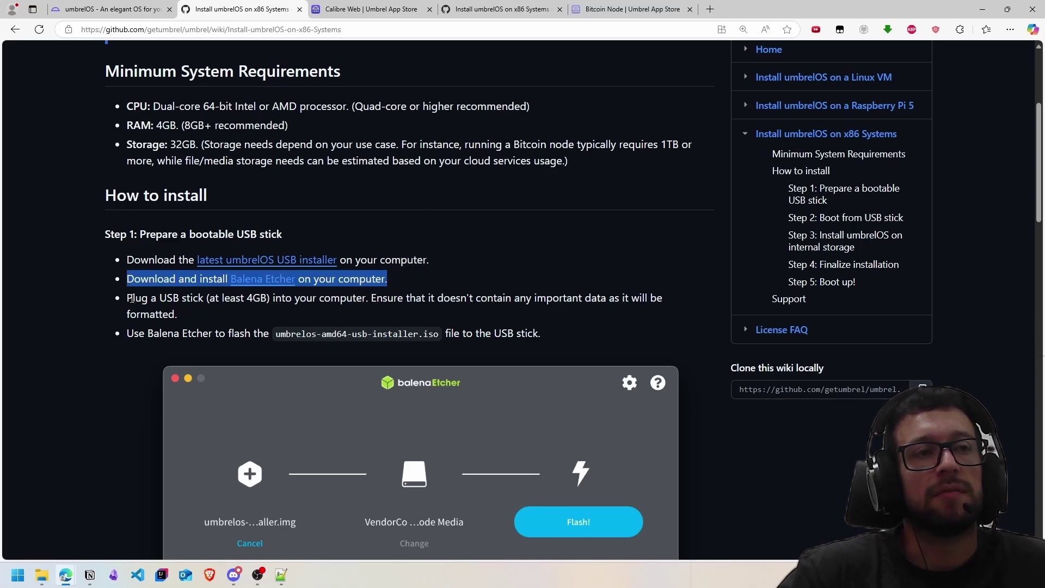
drag(131, 299, 269, 302)
click(373, 298)
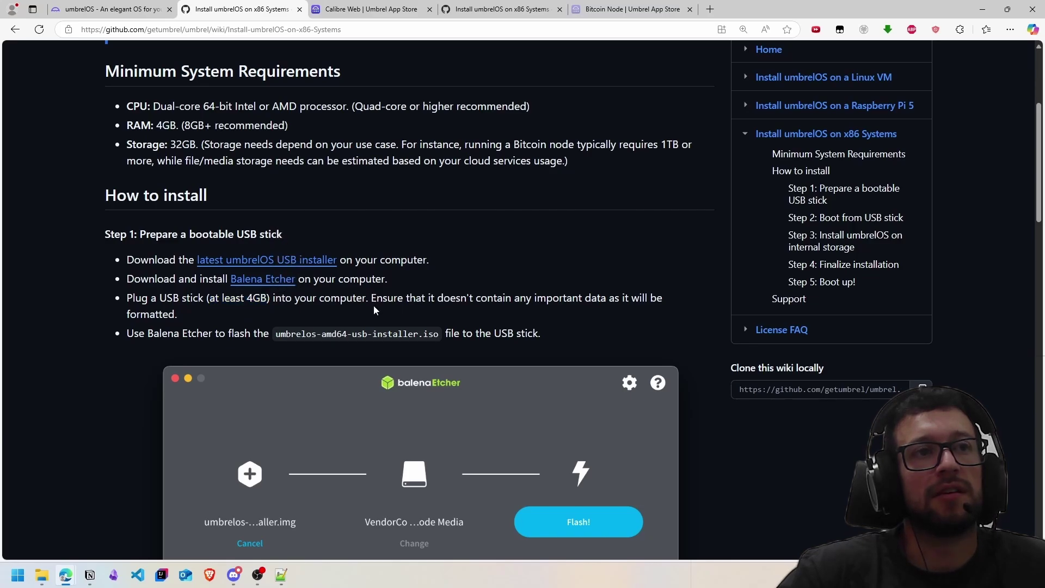
drag(374, 306, 177, 315)
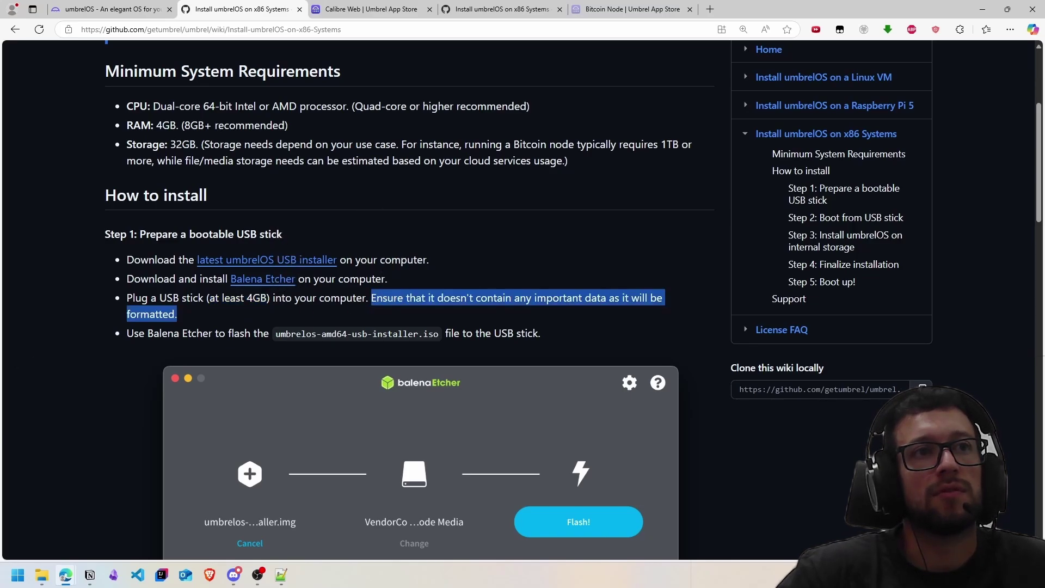
key(alt+Tab)
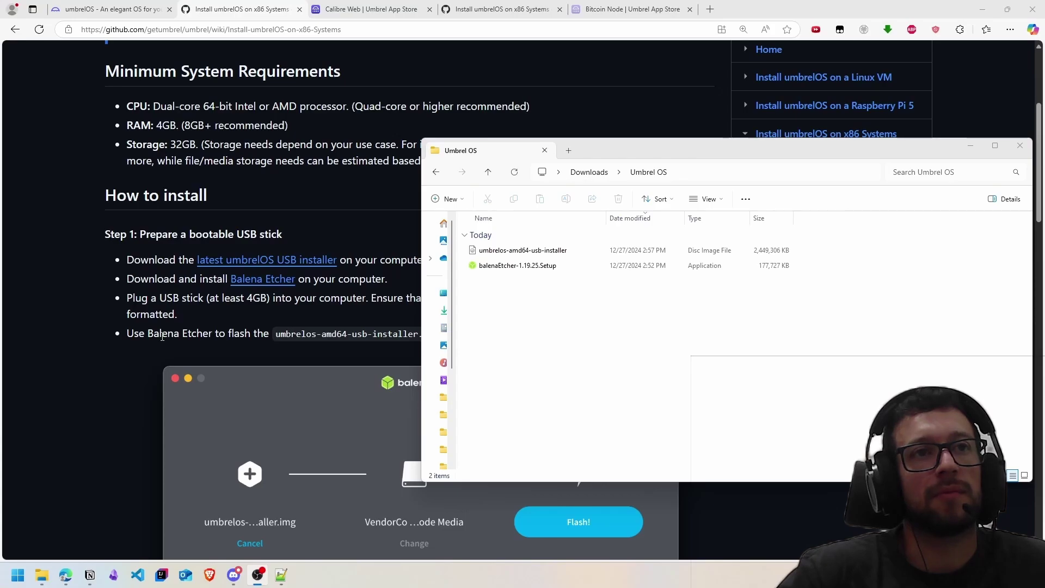
- Return to the Umbrel OS folder and launch the balenaEtcher-1.19.25.Setup installer
click(162, 338)
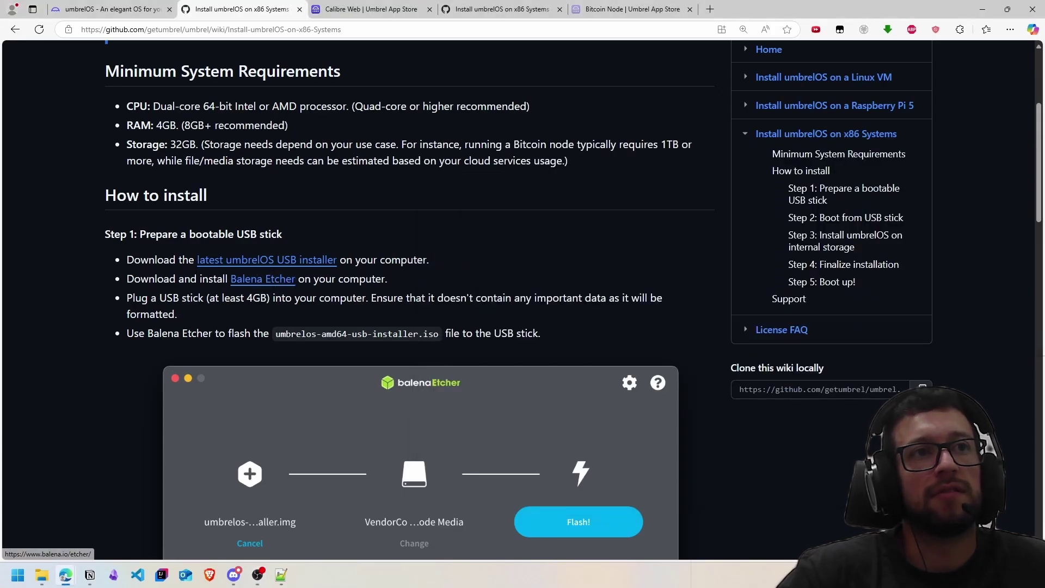
key(alt+Tab)
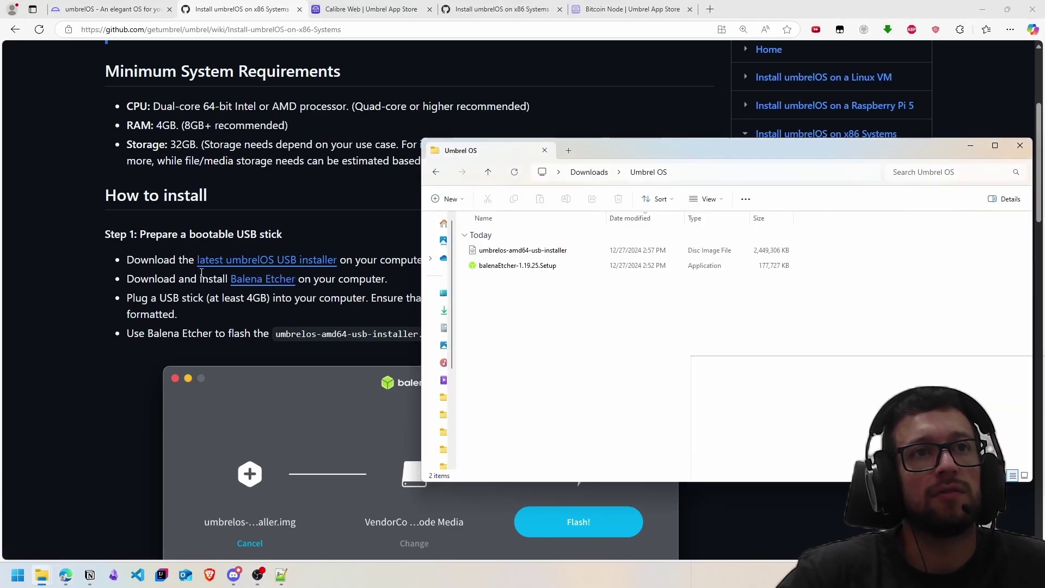
click(537, 271)
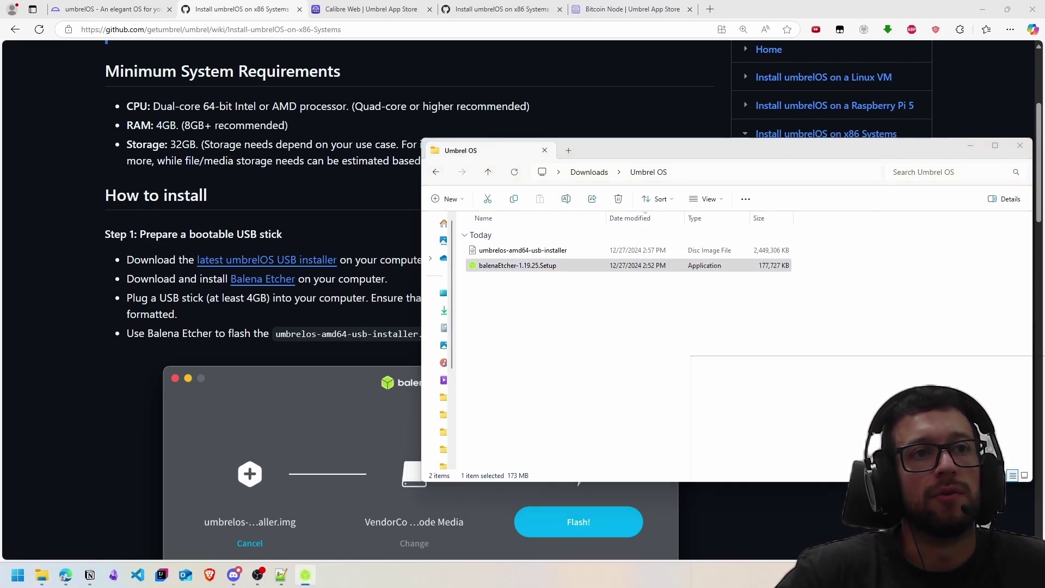
- Load umbrelos-amd64-usb-installer (2.51 GB) from the Umbrel OS folder as Etcher's flash source
drag(432, 145, 661, 118)
click(547, 260)
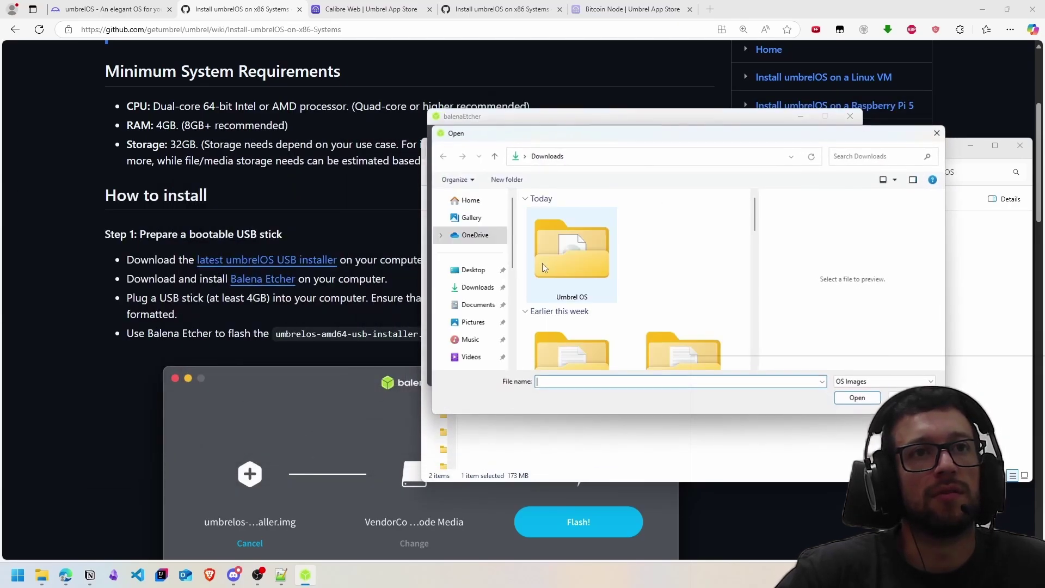
double_click(569, 269)
click(582, 226)
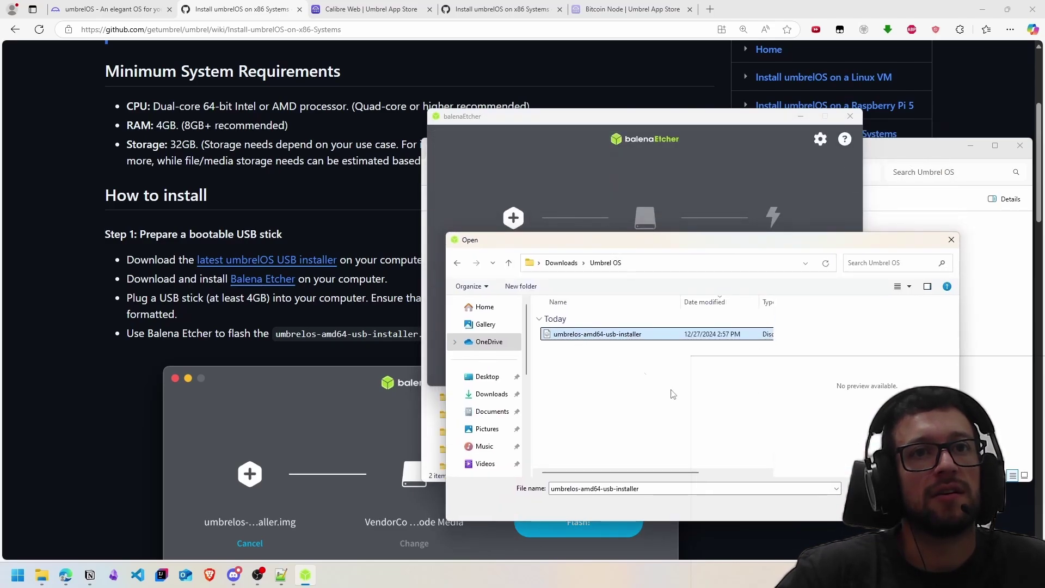
double_click(626, 334)
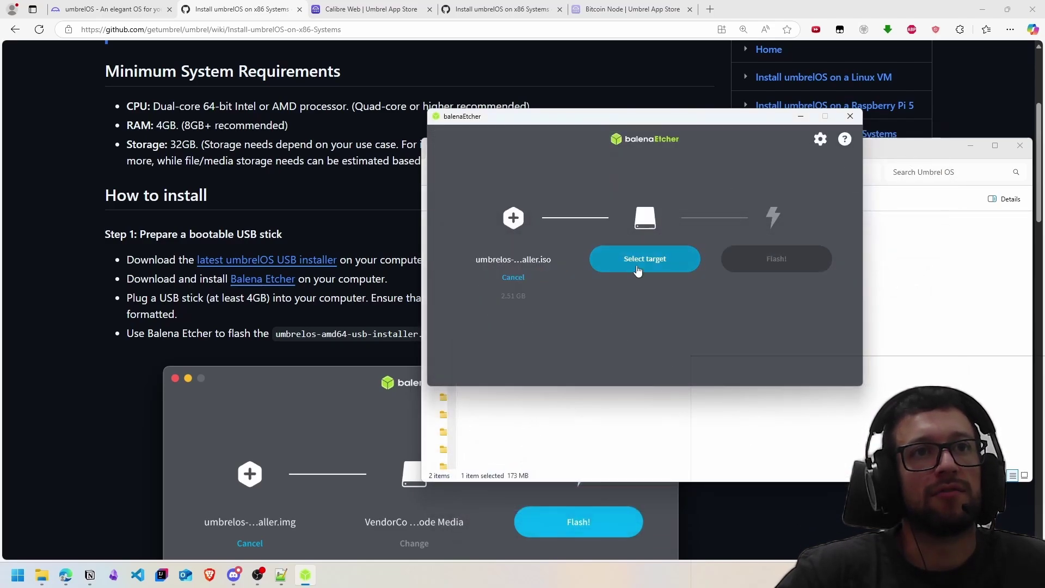
- Tick the 30.8 GB USB SanDisk 3.2Gen1 device in Etcher's target list
click(646, 272)
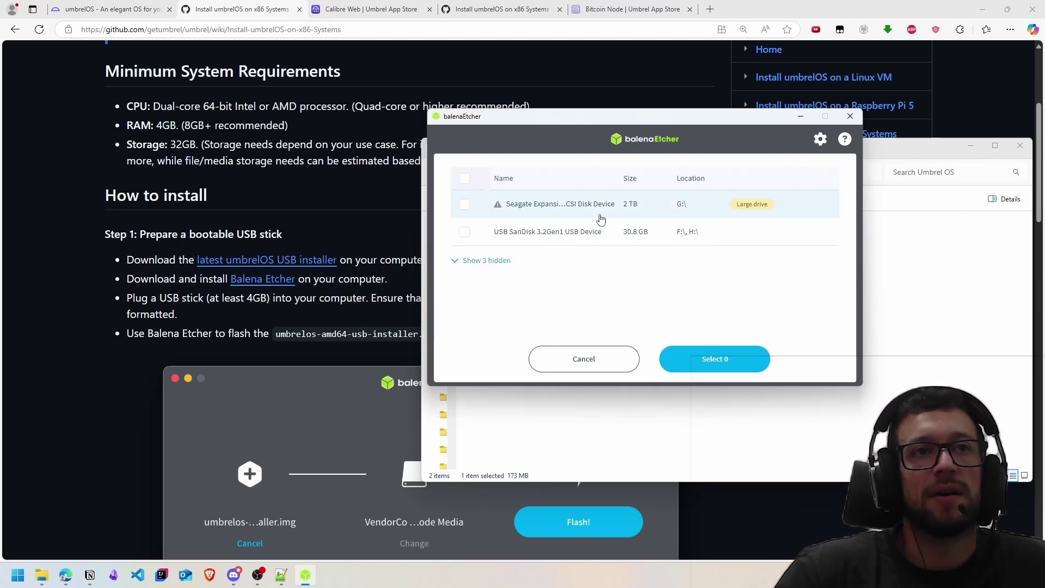
click(464, 232)
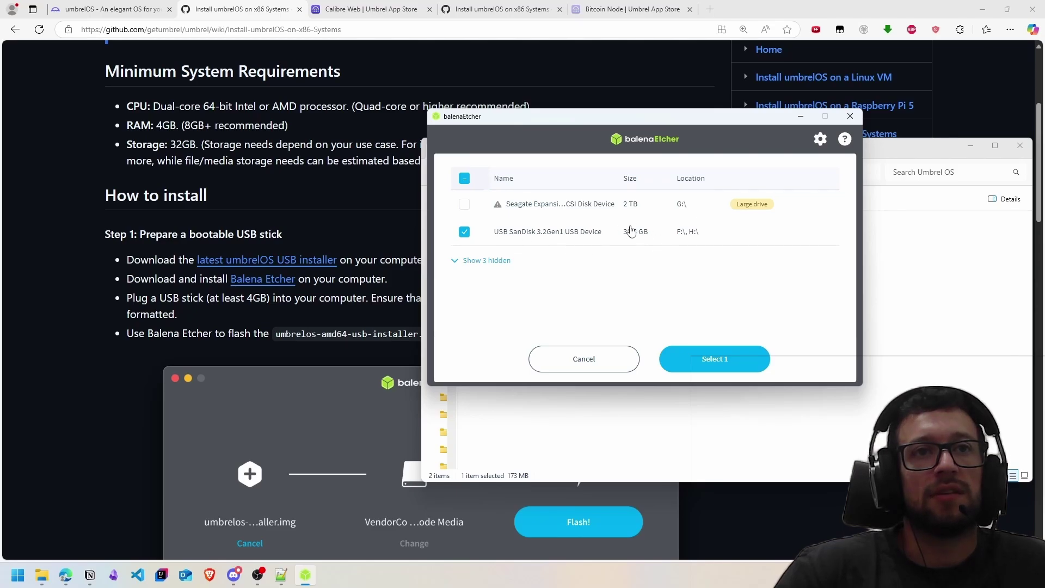
- Confirm the SanDisk stick as the single selected target
click(713, 361)
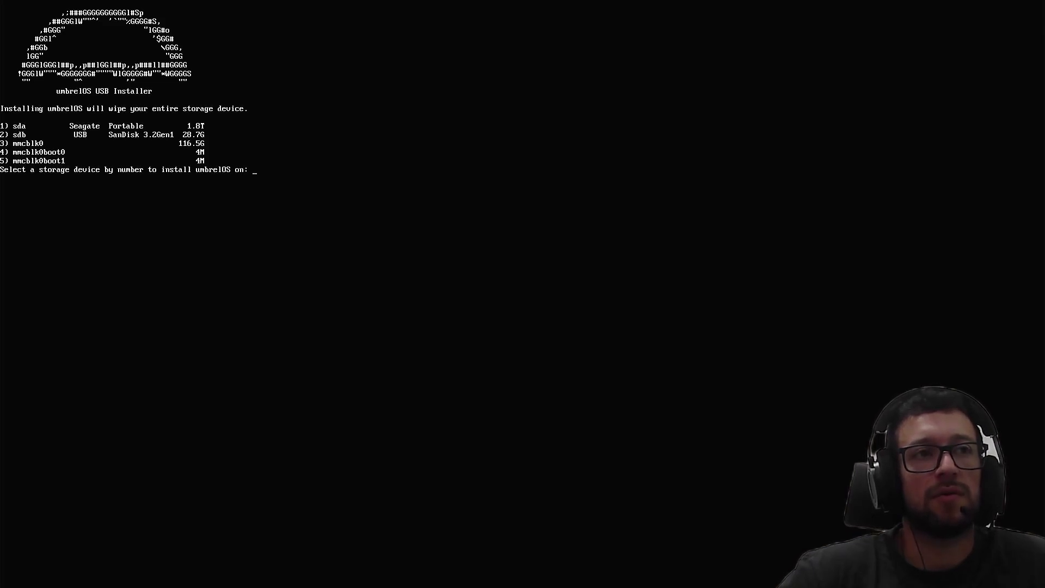
- Install umbrelOS onto device 3 (mmcblk0), shut down when done, then enter the login name
text(3)
key(Return)
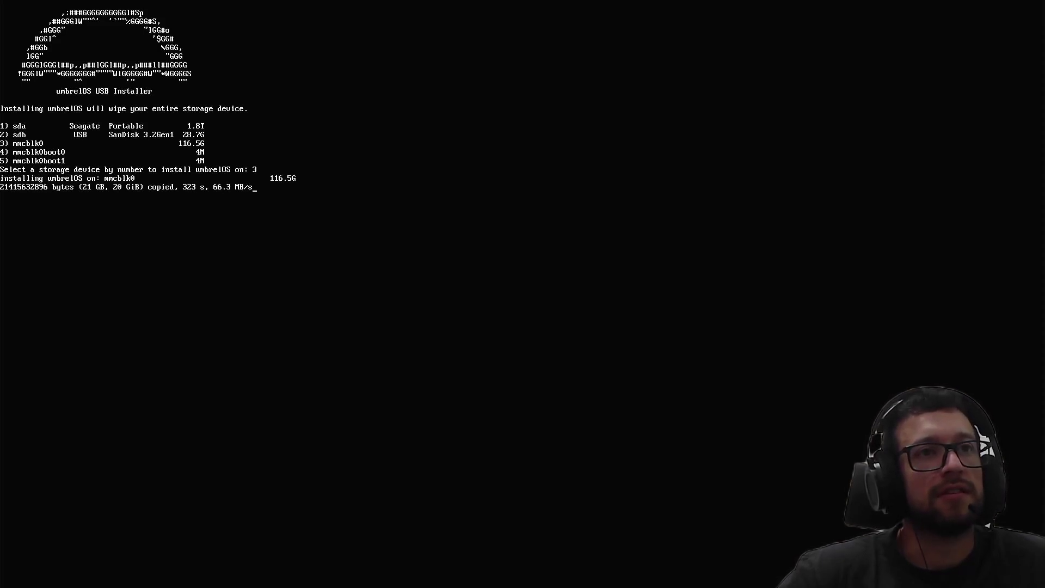
key(Return)
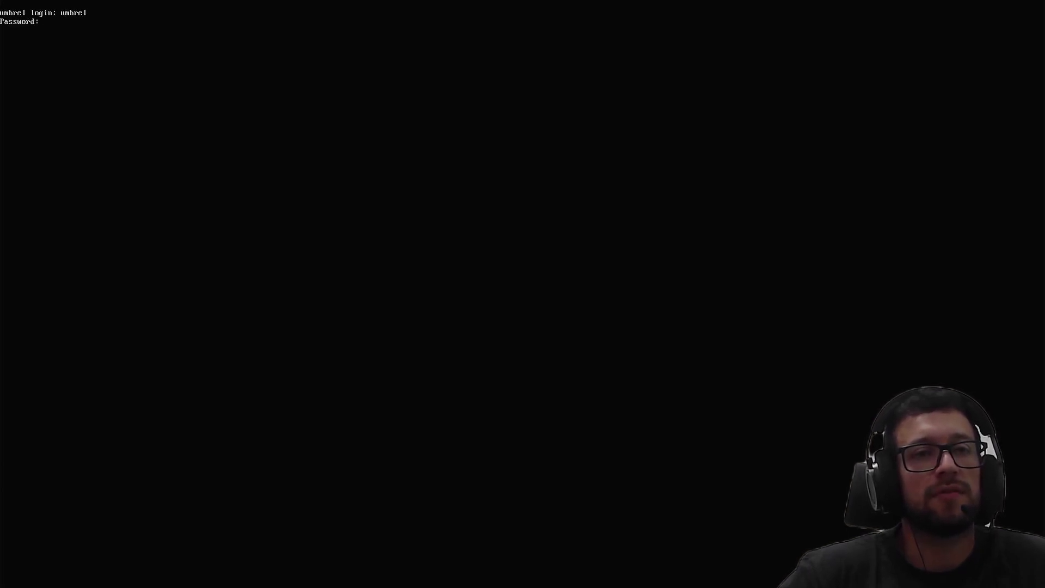
key(Return)
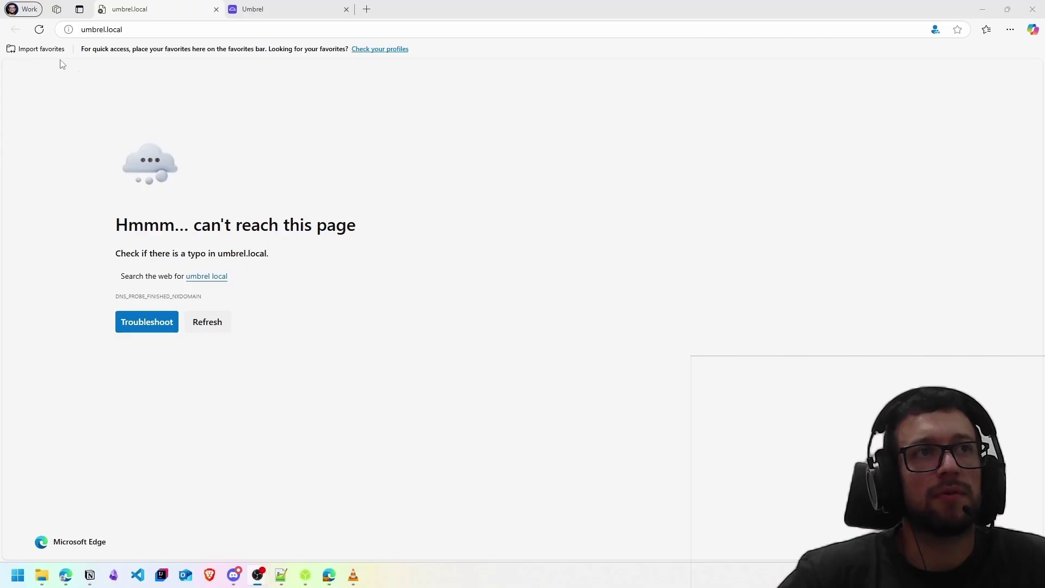
- Reload the umbrel.local page in Edge and press Start on the Welcome to umbrelOS screen
click(39, 29)
click(101, 28)
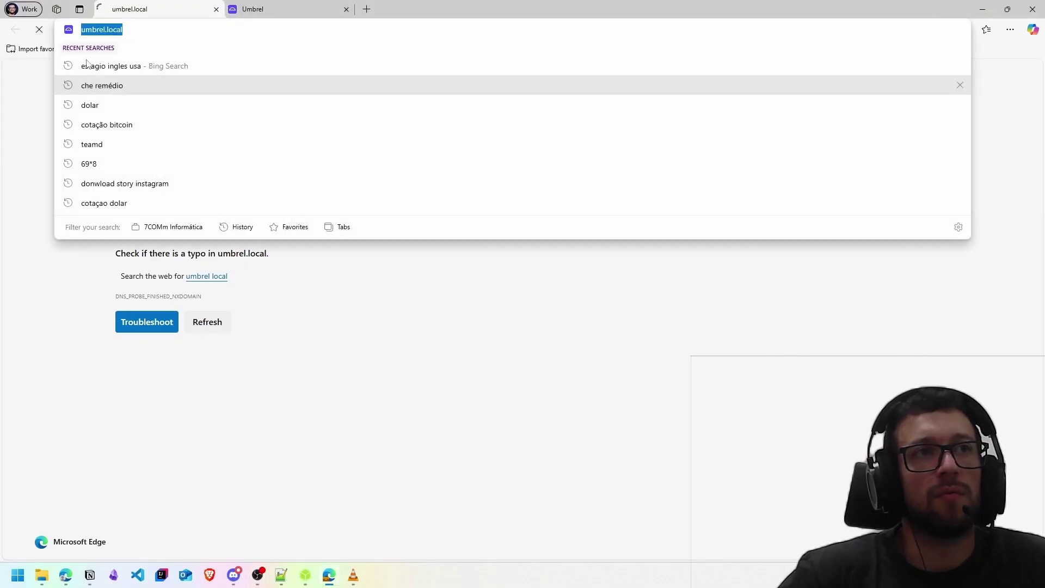
click(37, 101)
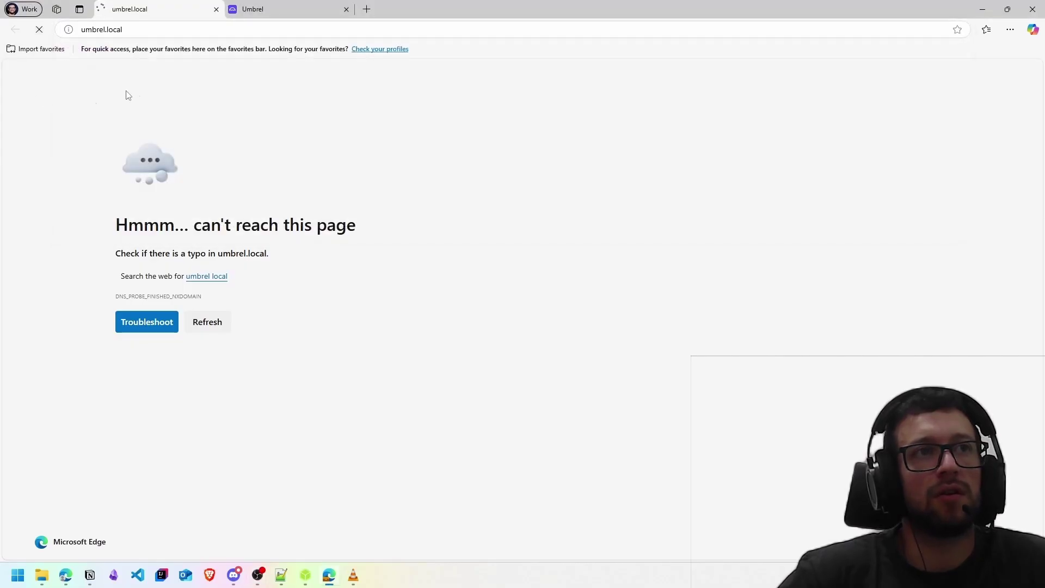
click(268, 10)
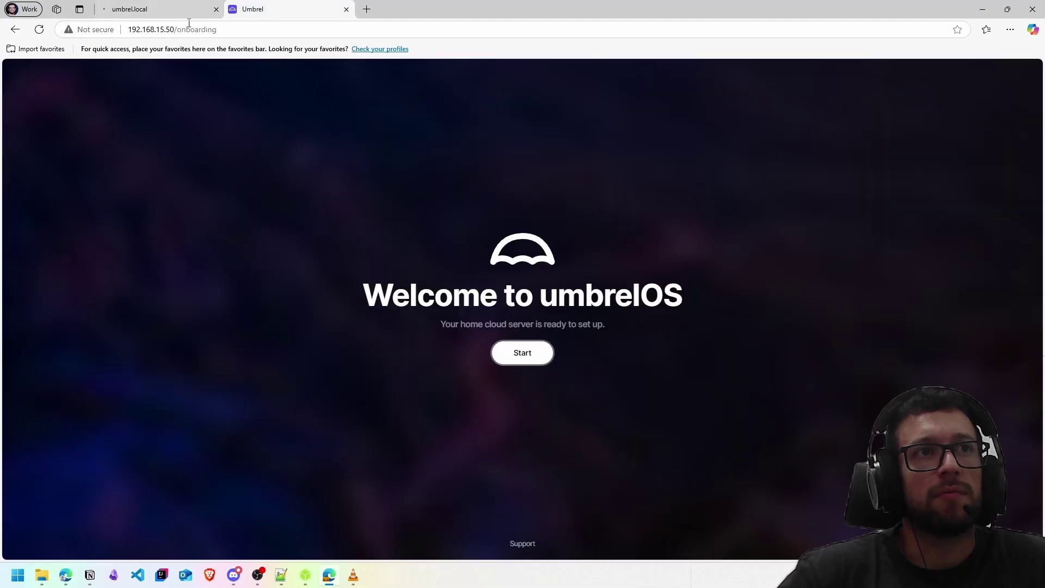
click(231, 30)
click(249, 285)
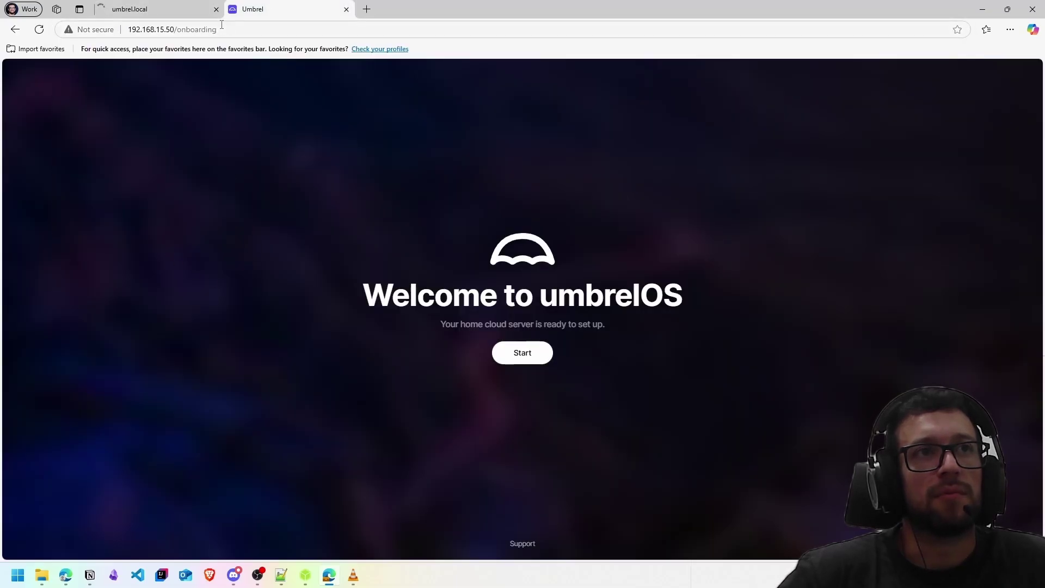
click(223, 27)
click(233, 275)
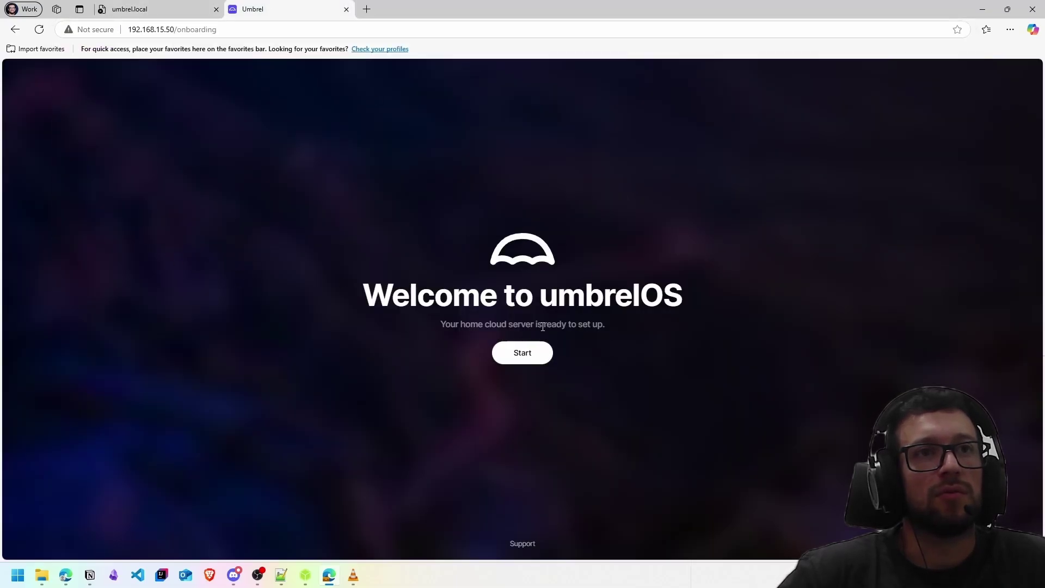
click(534, 351)
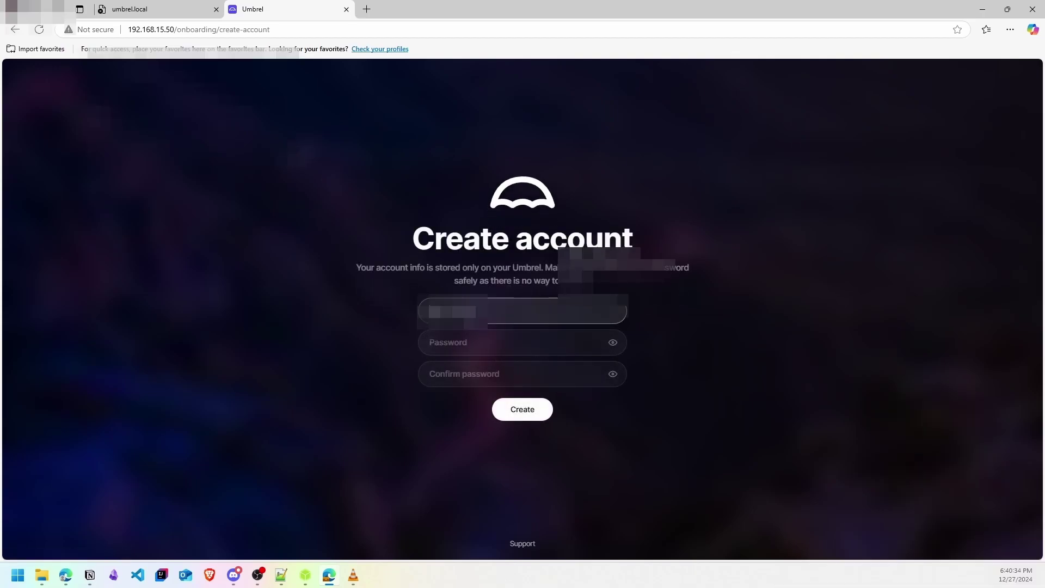
- Correct the account name, enter and confirm a password, create the account and let Edge save the password
key(BackSpace)
key(BackSpace)
key(BackSpace)
key(BackSpace)
key(BackSpace)
key(BackSpace)
key(Tab)
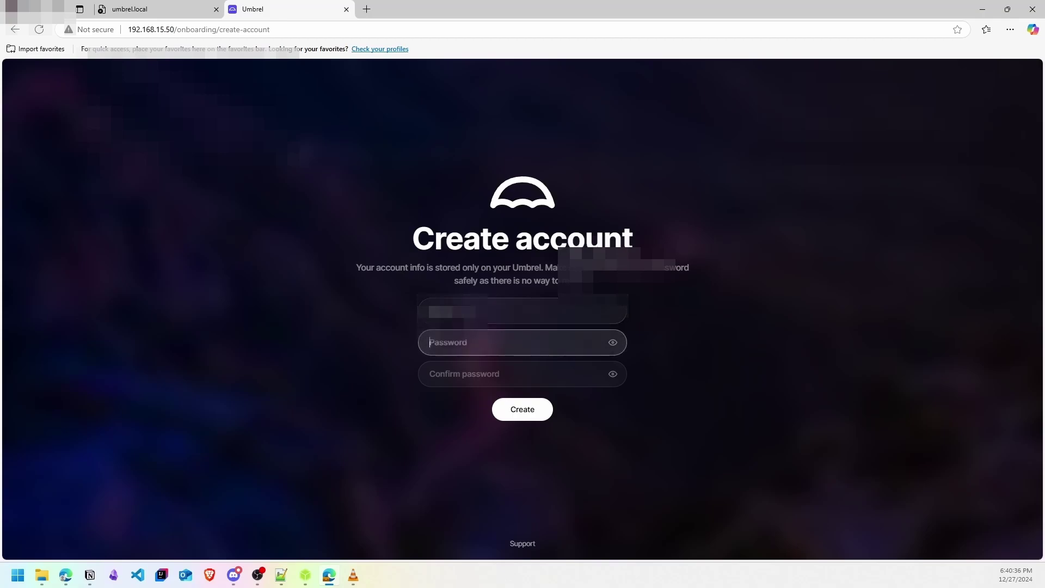
text(aaaaaaaaaa)
key(Tab)
text(aaaaaaaaa)
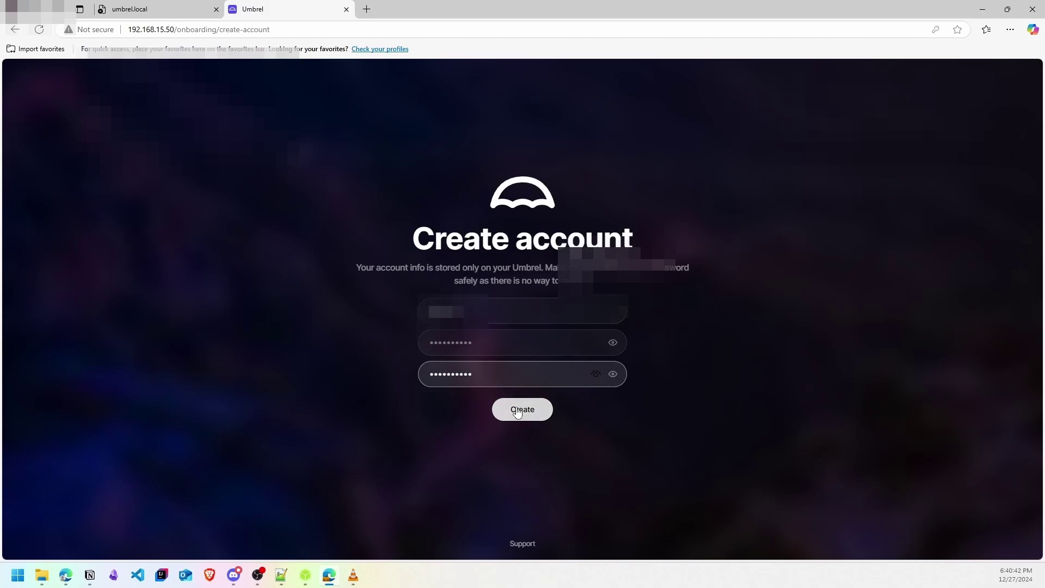
click(516, 407)
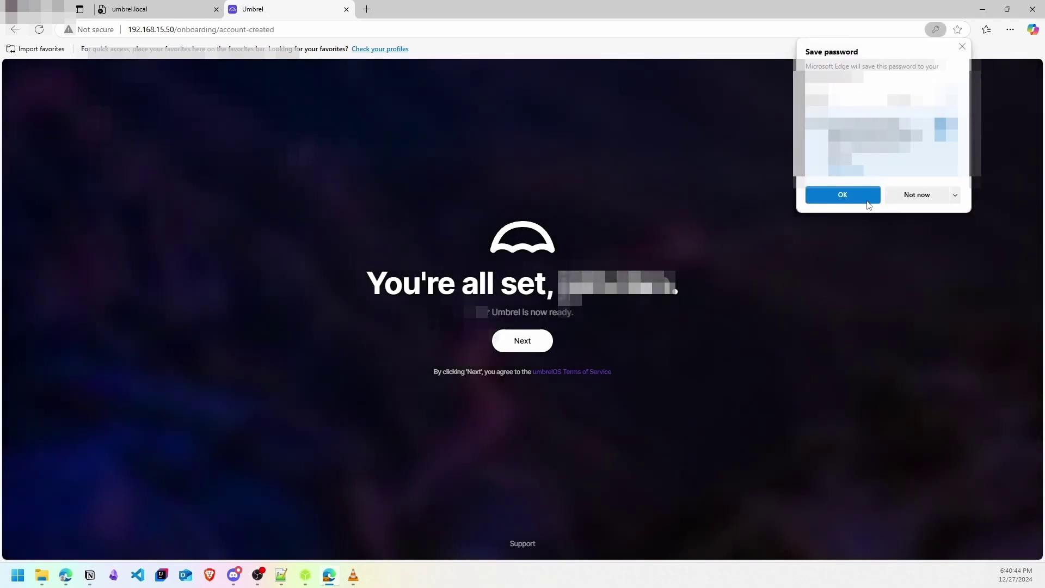
click(868, 196)
click(532, 341)
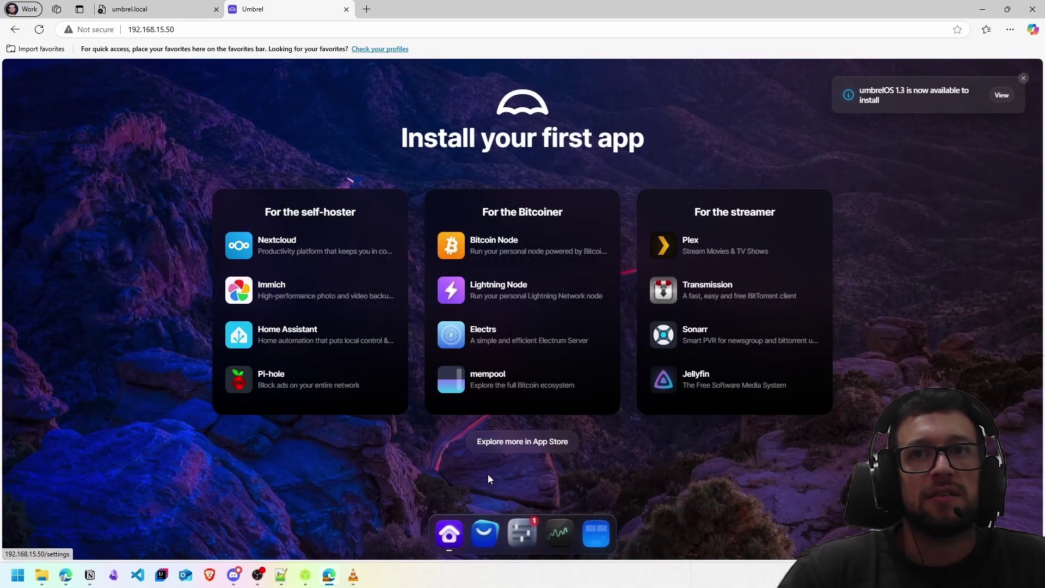
- Cancel the offered umbrelOS 1.3 update and check the installed version, umbrelOS 1.2.2
click(1008, 96)
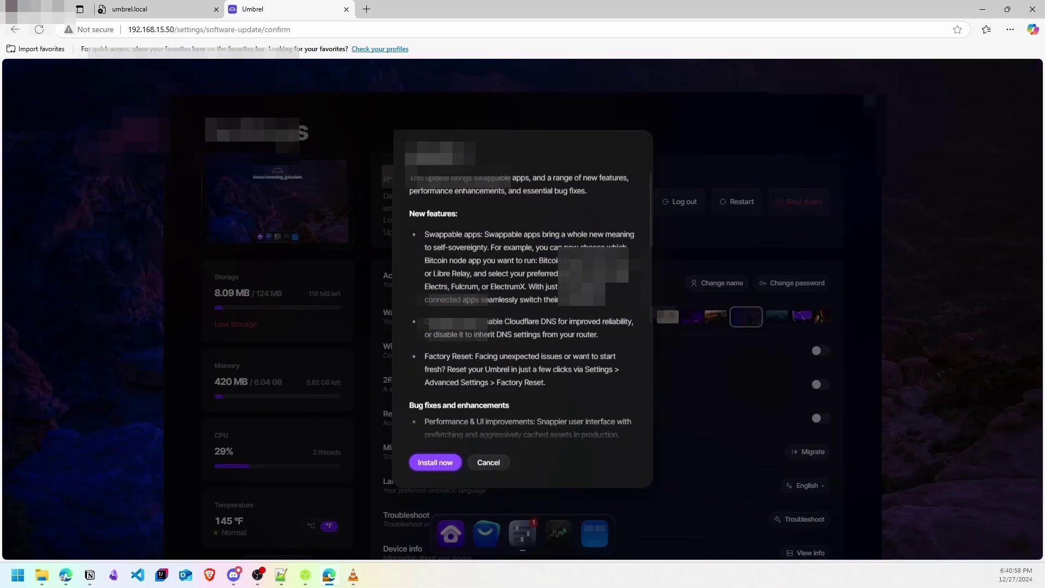
click(488, 462)
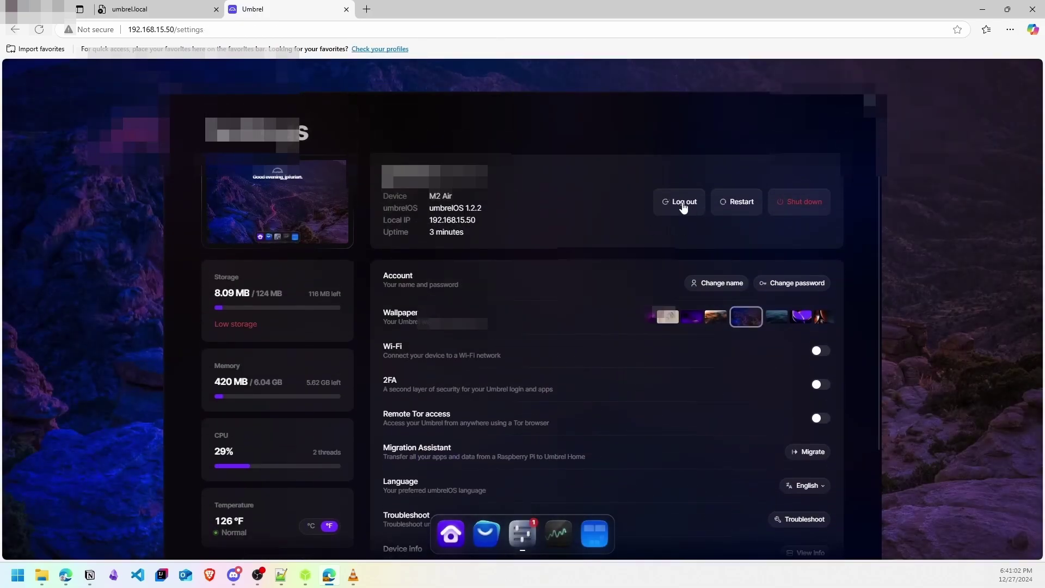
drag(431, 195, 492, 208)
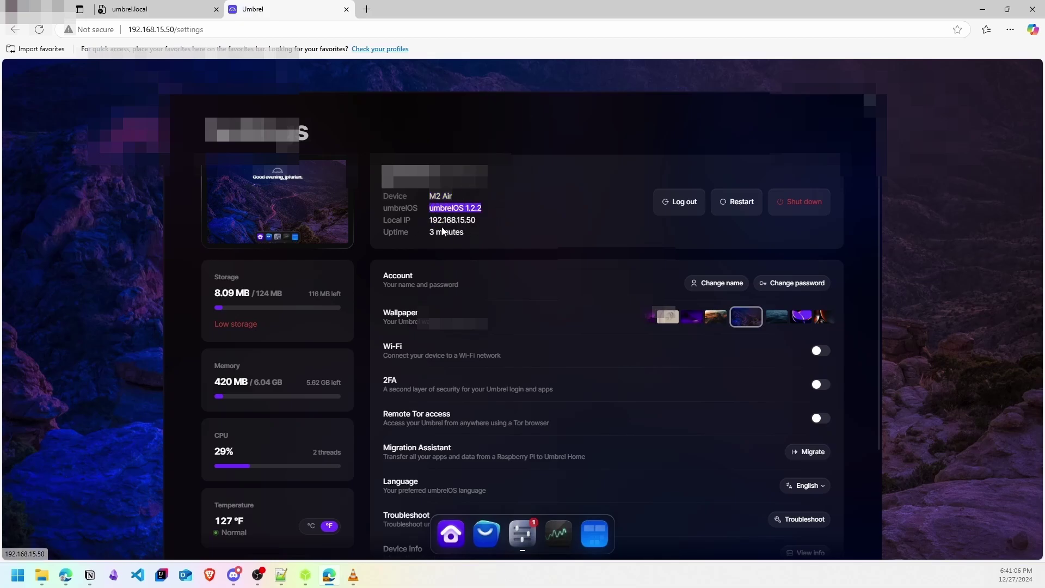
click(434, 227)
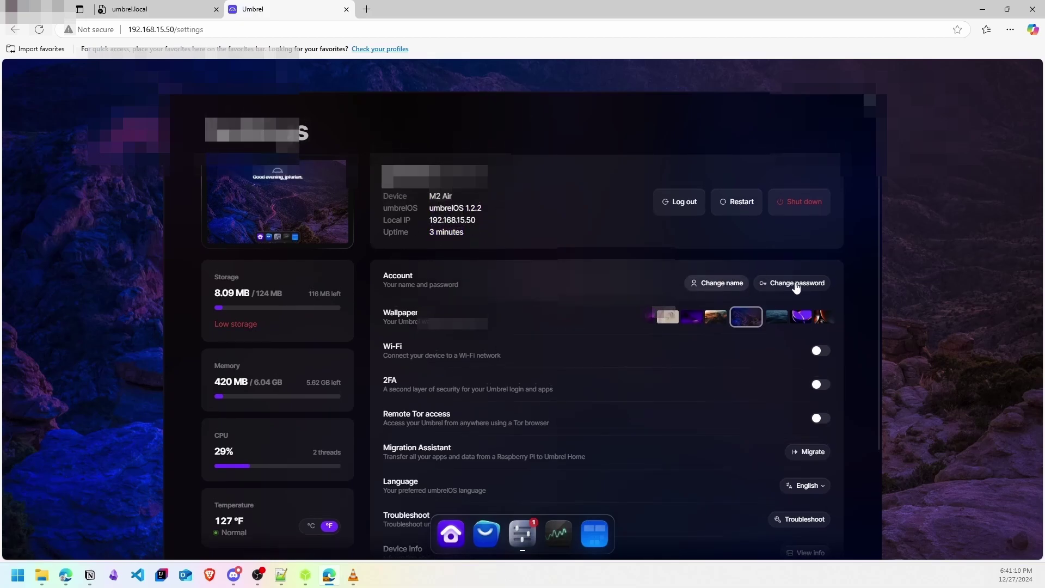
- Apply the beige swirl wallpaper, then reopen Settings and review the Remote Tor access option
click(672, 317)
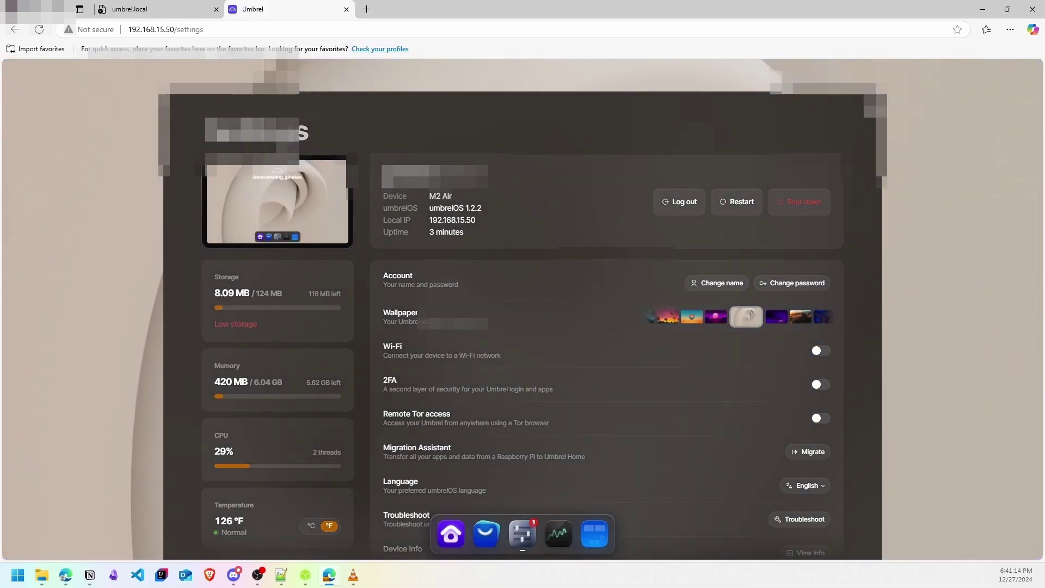
key(Escape)
click(521, 538)
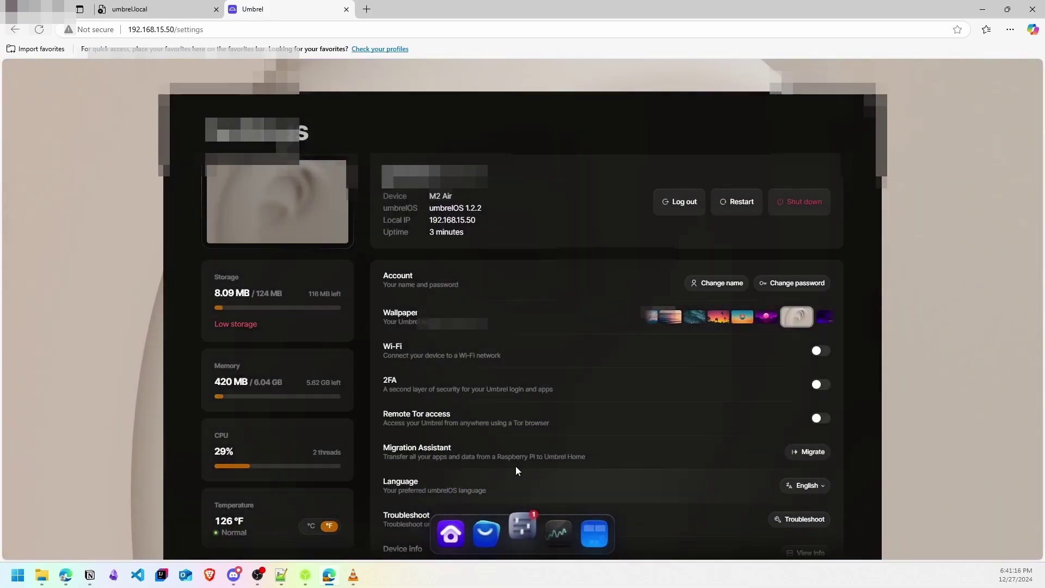
scroll(468, 368, down, 1)
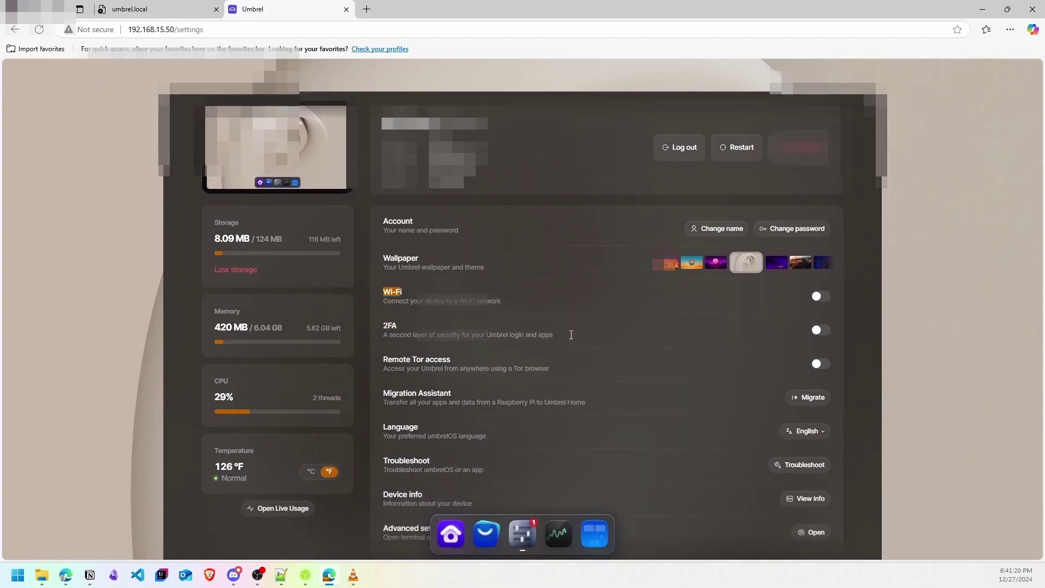
scroll(663, 335, down, 1)
drag(383, 305, 449, 303)
click(561, 320)
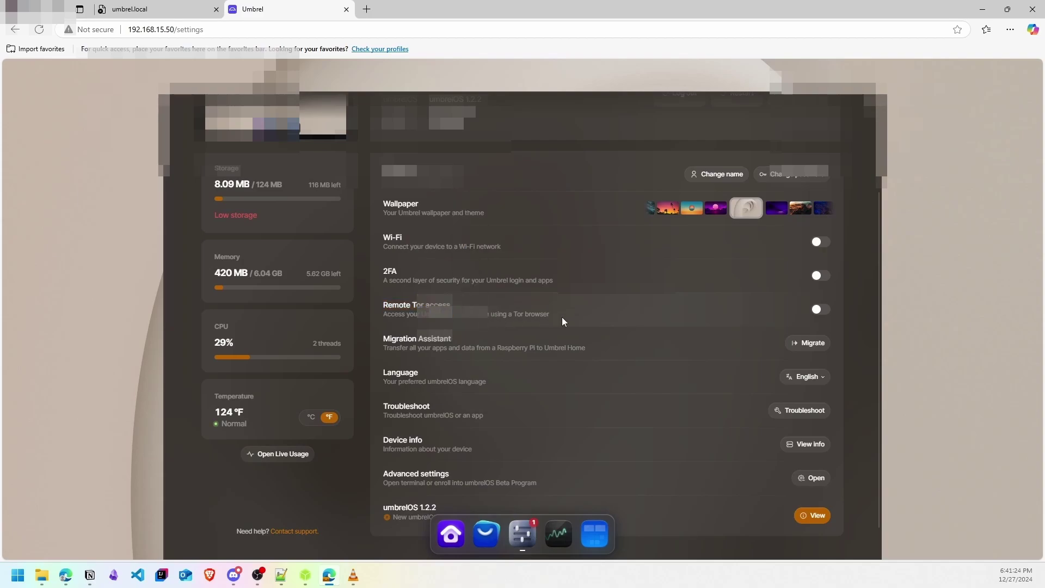
- Review the storage usage and memory figures in Settings, then close it to the home screen
scroll(456, 349, down, 1)
scroll(365, 343, up, 2)
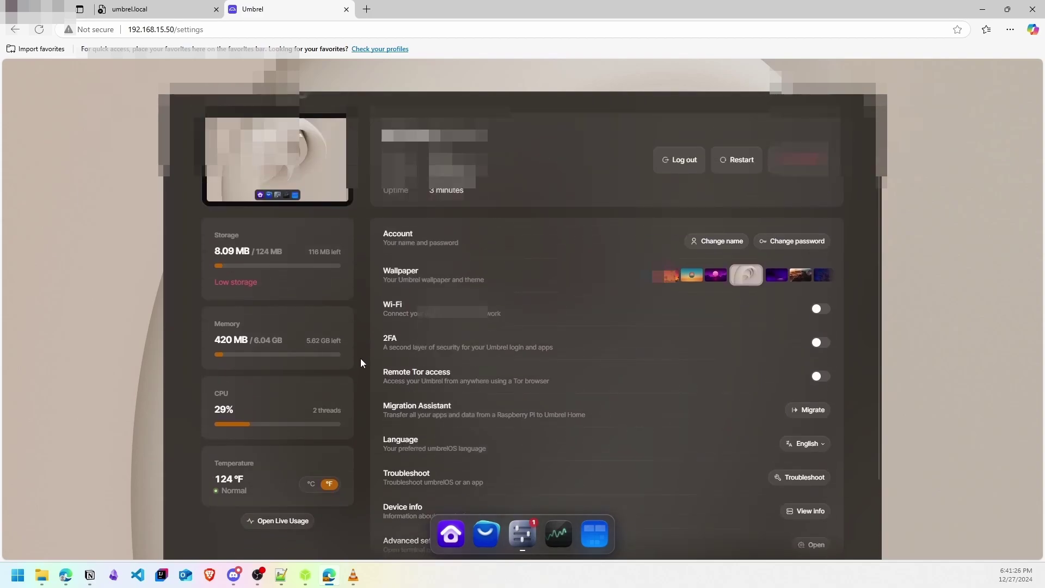
scroll(363, 363, up, 1)
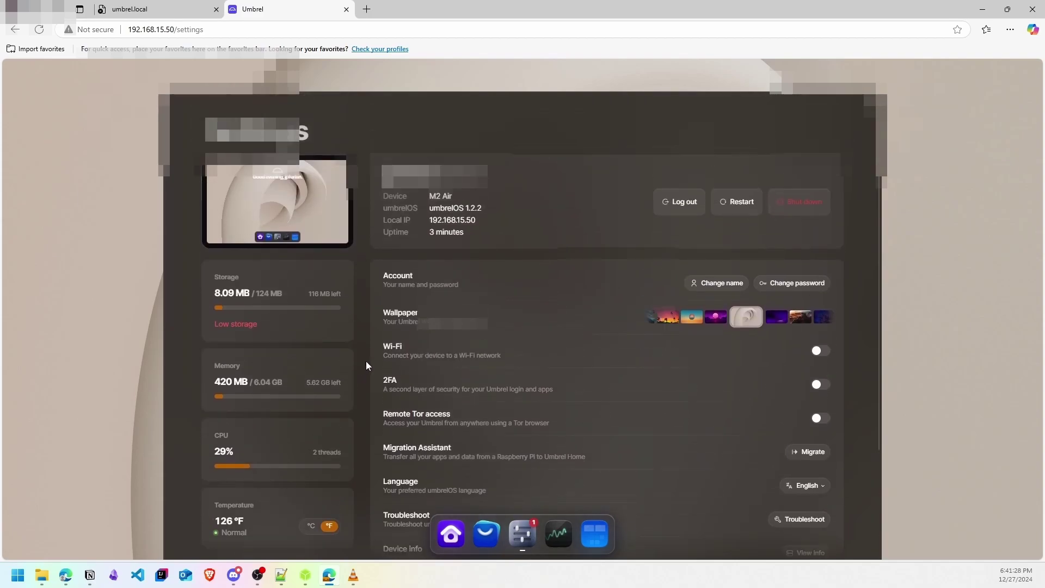
scroll(288, 358, down, 1)
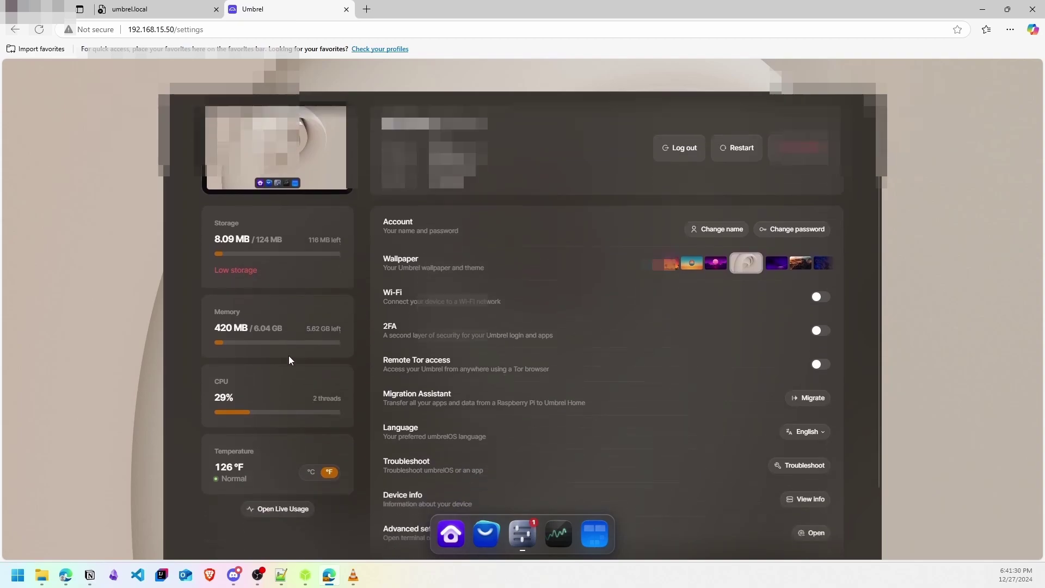
scroll(259, 355, down, 1)
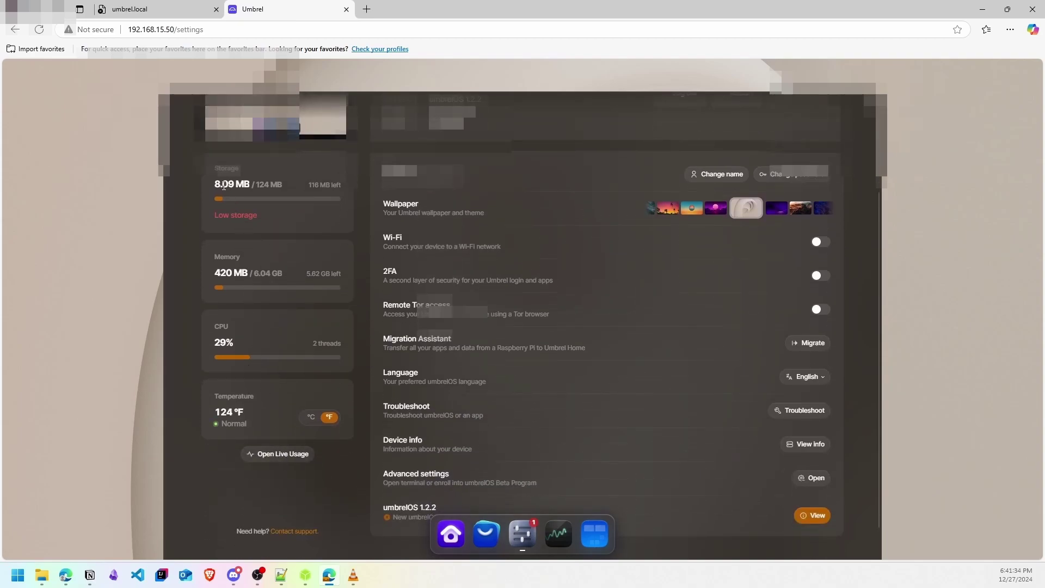
drag(238, 189, 280, 189)
drag(215, 256, 252, 265)
click(282, 282)
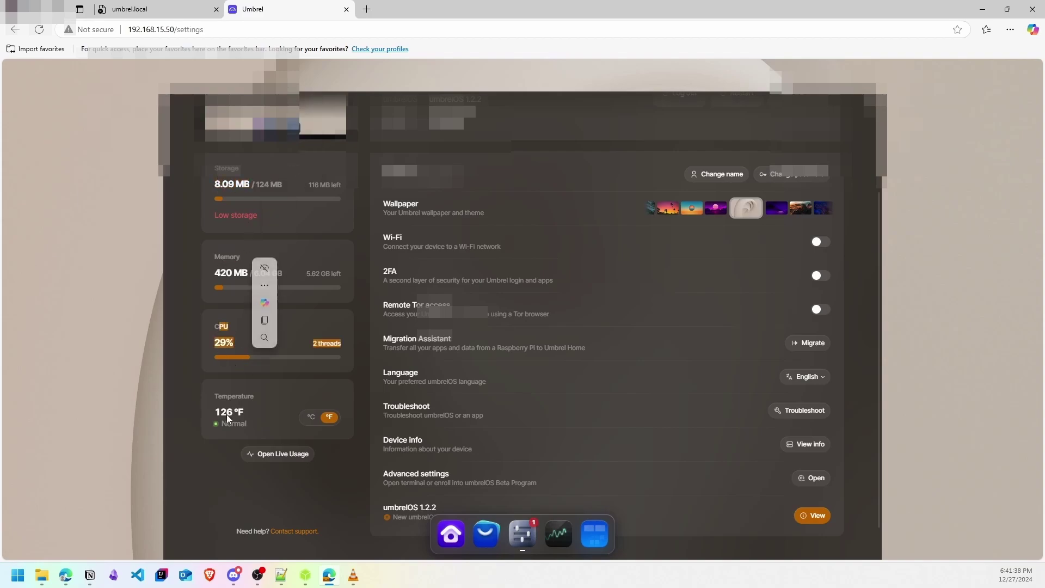
scroll(357, 435, up, 2)
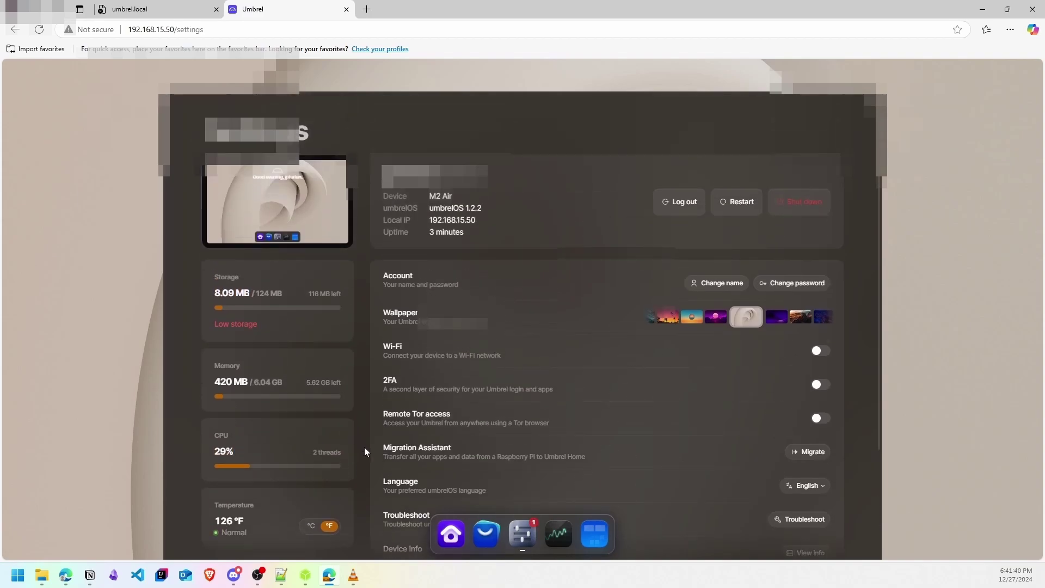
scroll(365, 446, down, 3)
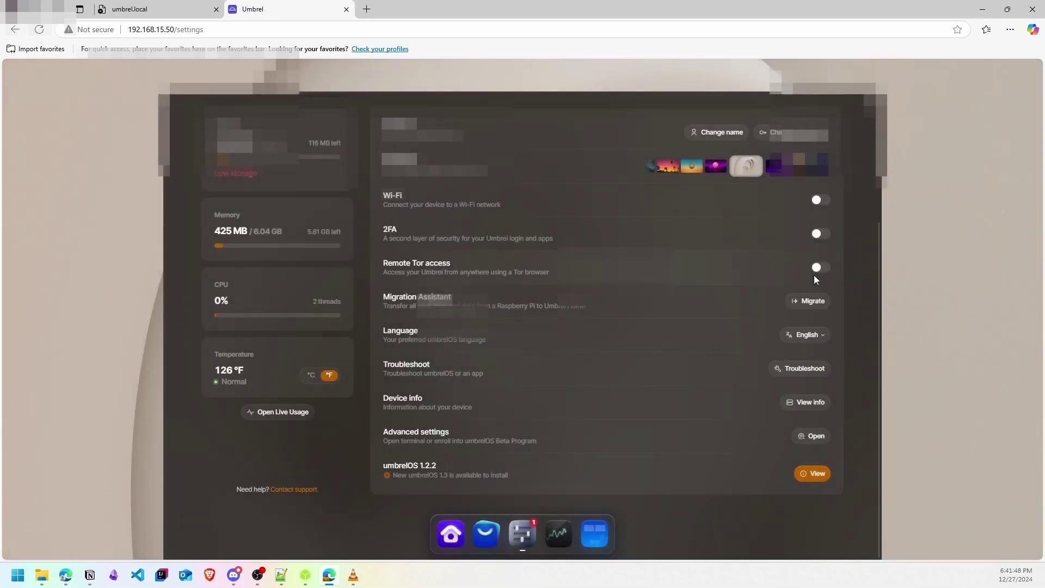
key(Escape)
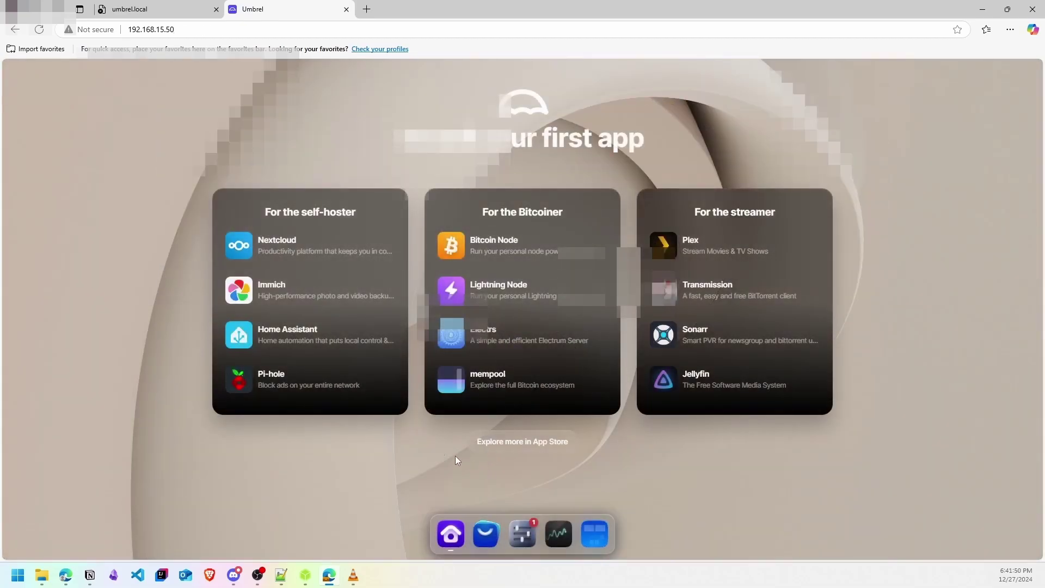